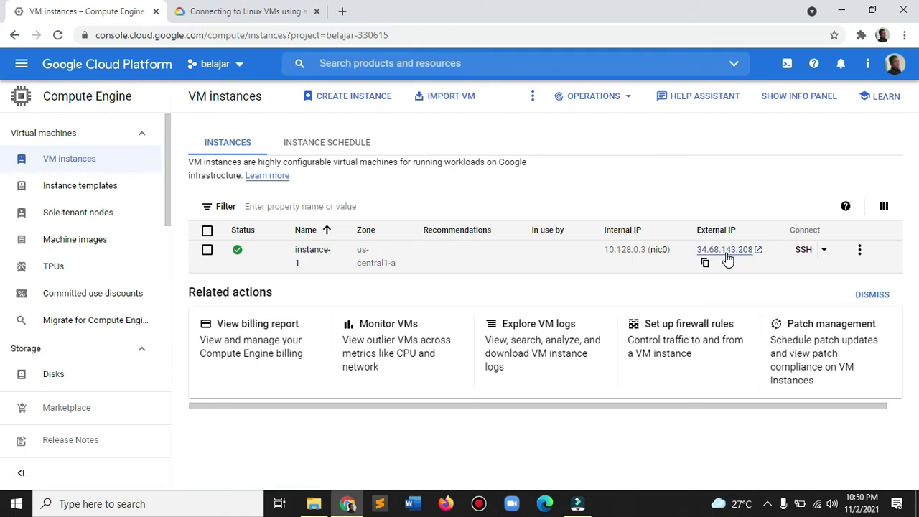
- Connect to instance-1 through its browser-based SSH terminal and move the terminal window aside to uncover the instance list
left_click(800, 253)
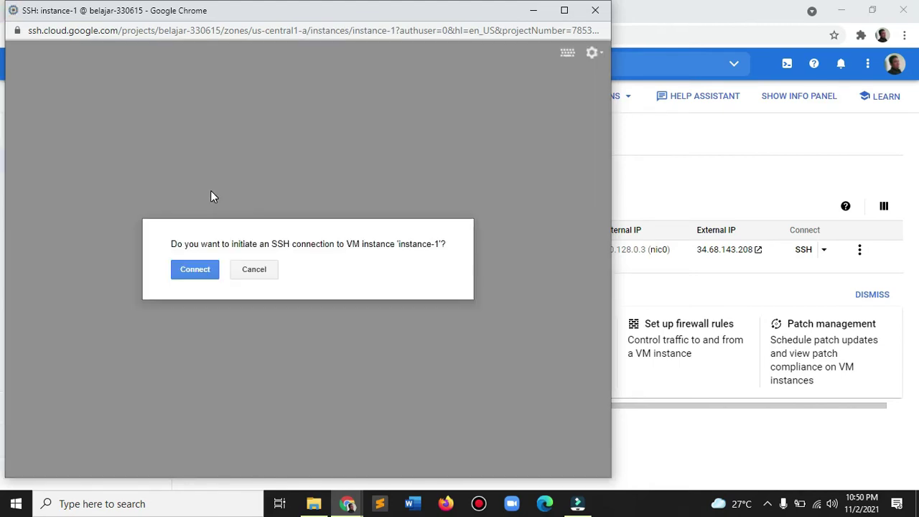
left_click(190, 274)
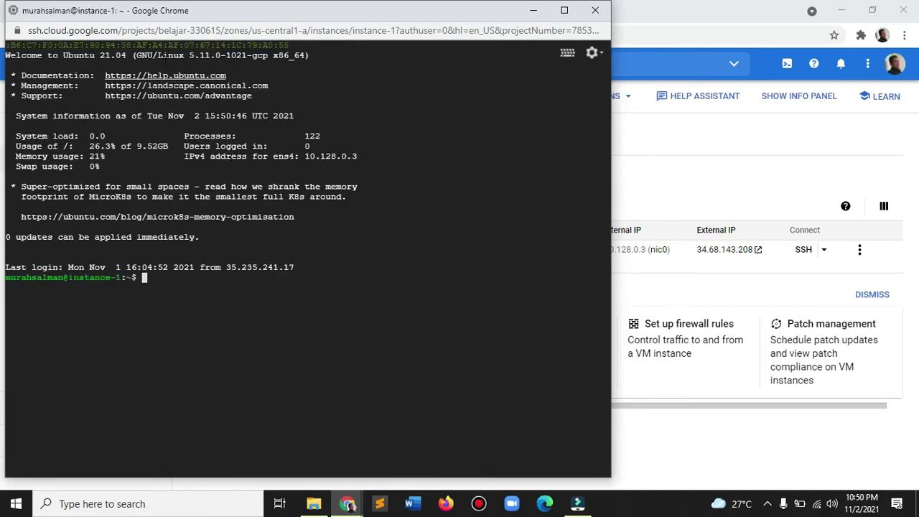
left_click_drag(200, 20, 307, 15)
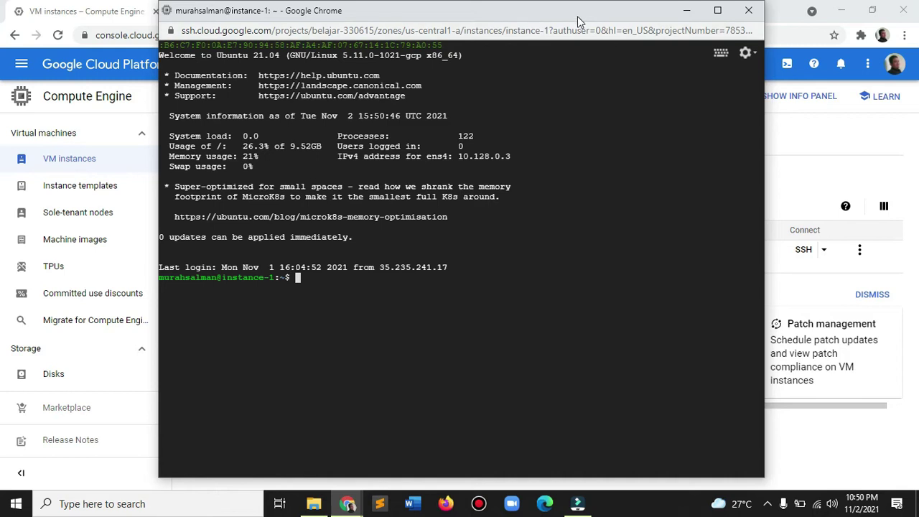
left_click_drag(577, 16, 612, 15)
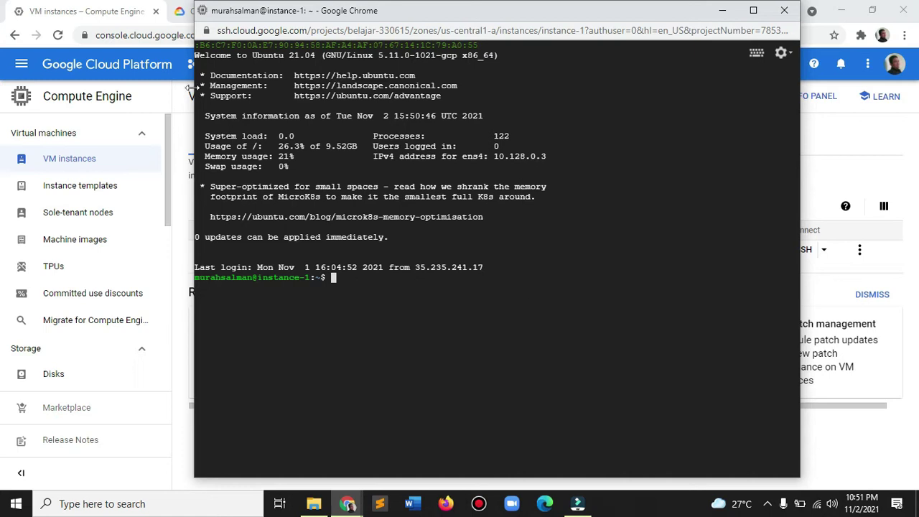
left_click_drag(560, 15, 630, 16)
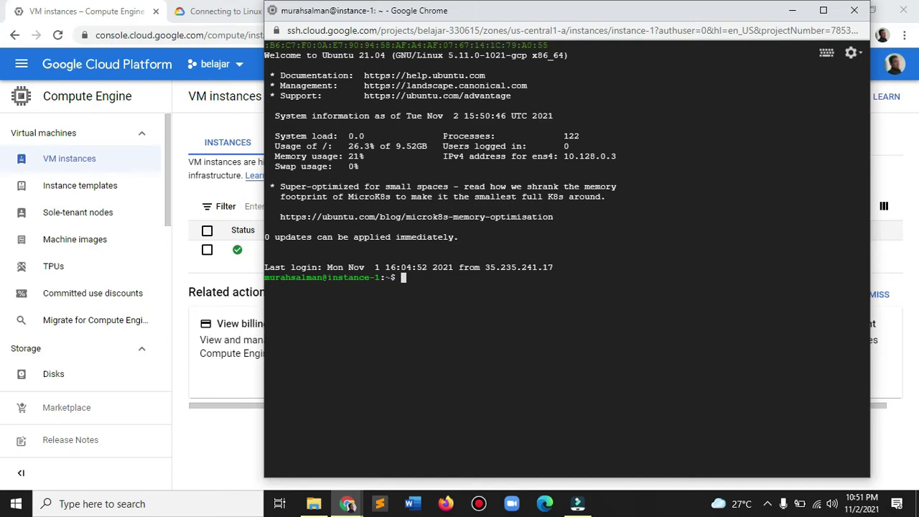
mouse_move(477, 14)
left_mouse_down()
mouse_move(397, 20)
mouse_move(479, 15)
left_mouse_up()
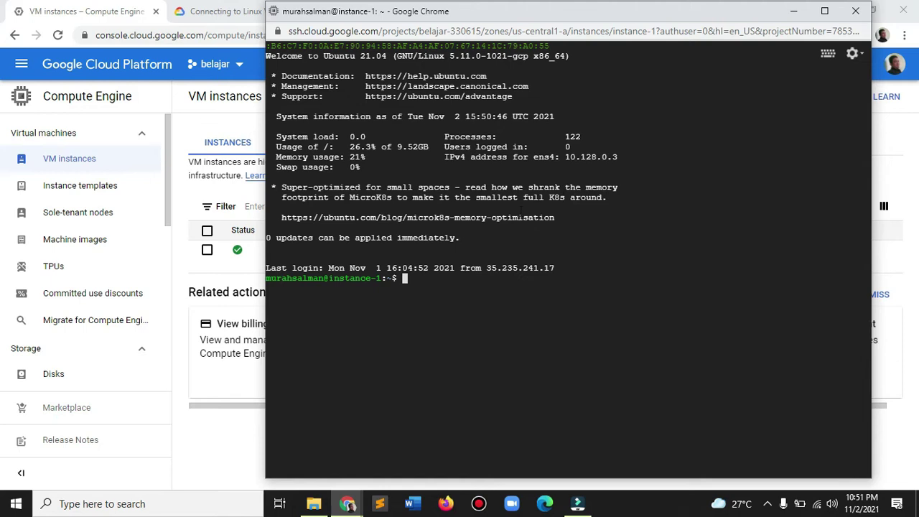
- Launch PuTTY and move its configuration window partly clear of the SSH terminal
left_click(99, 503)
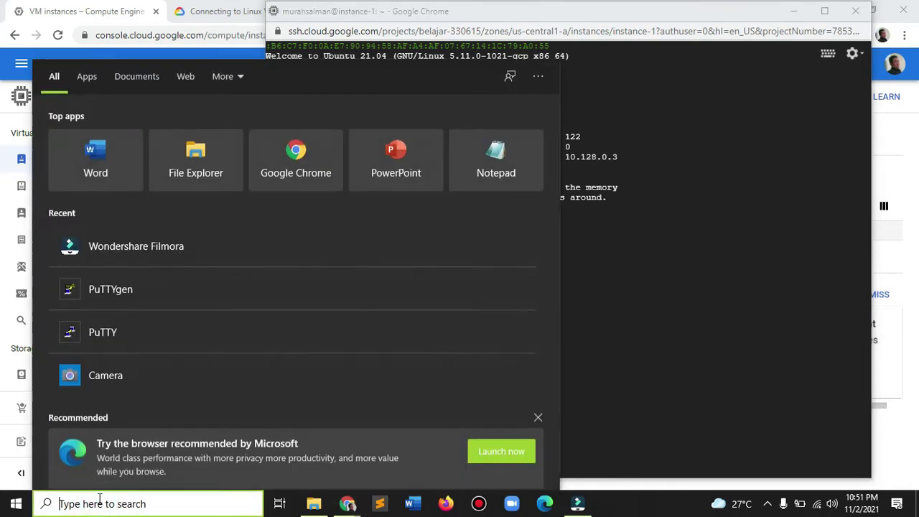
left_click(99, 333)
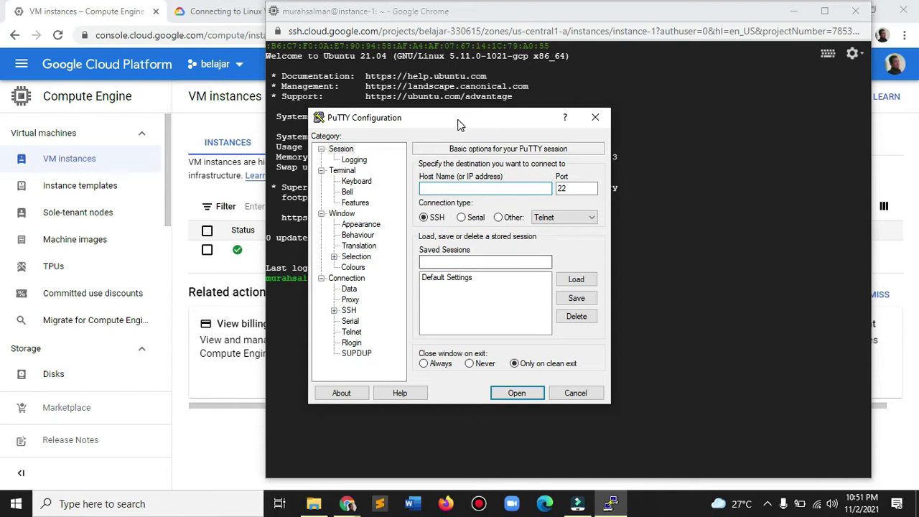
left_click_drag(399, 118, 467, 117)
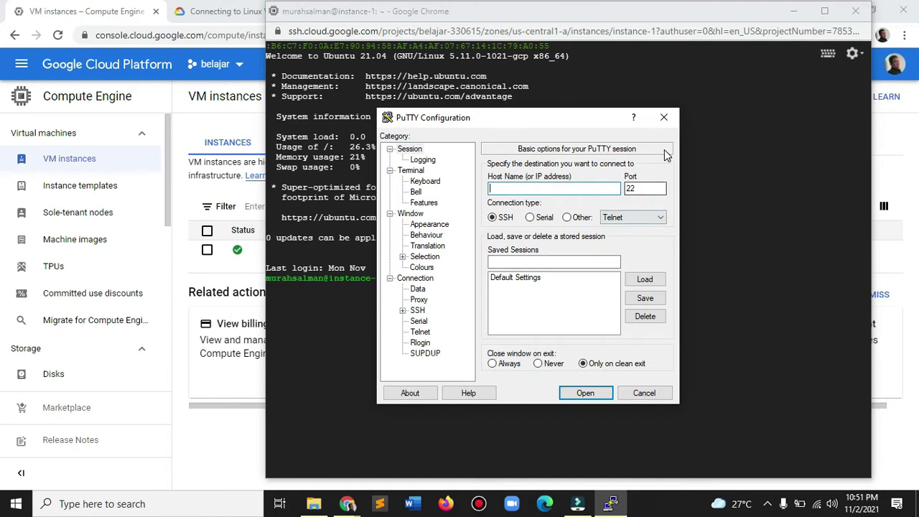
left_click_drag(582, 117, 319, 95)
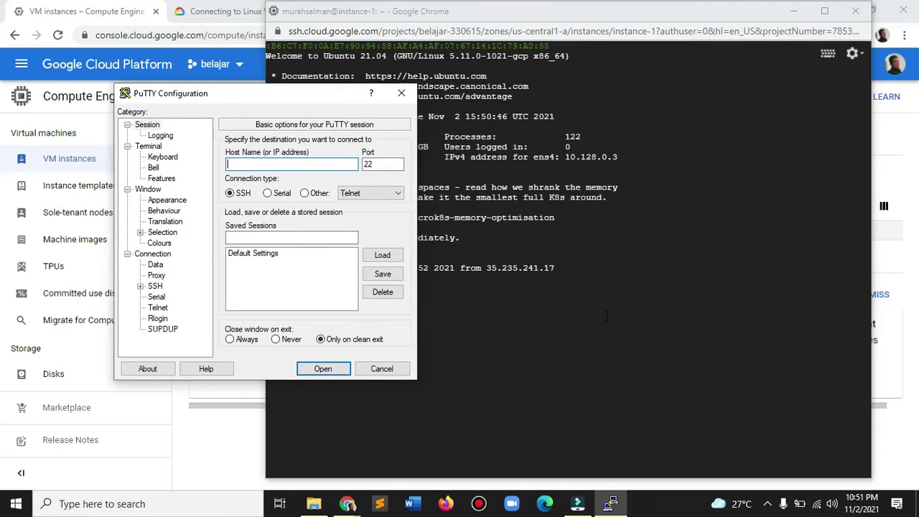
- Close the browser SSH terminal and the PuTTY Configuration window
left_click(603, 314)
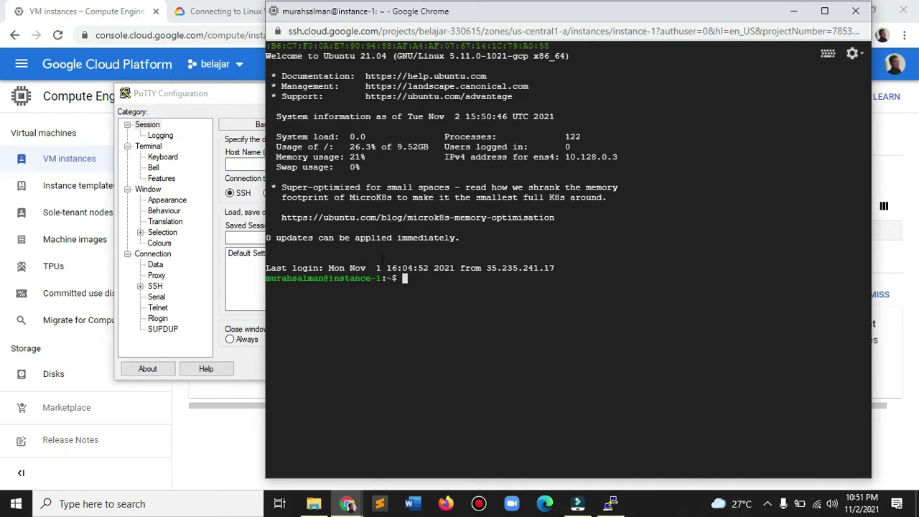
left_click(855, 12)
left_click(633, 105)
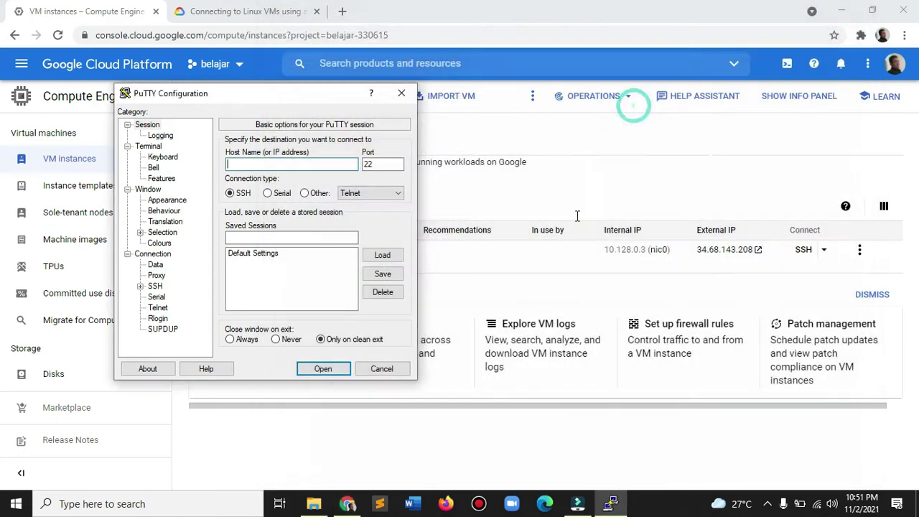
left_click(401, 94)
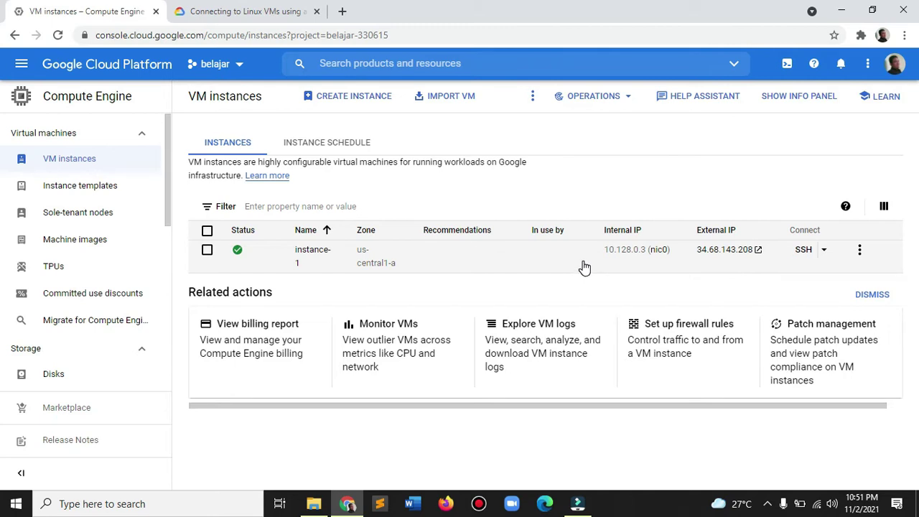
- Launch PuTTYgen and generate a 2048-bit RSA key pair
left_click(100, 504)
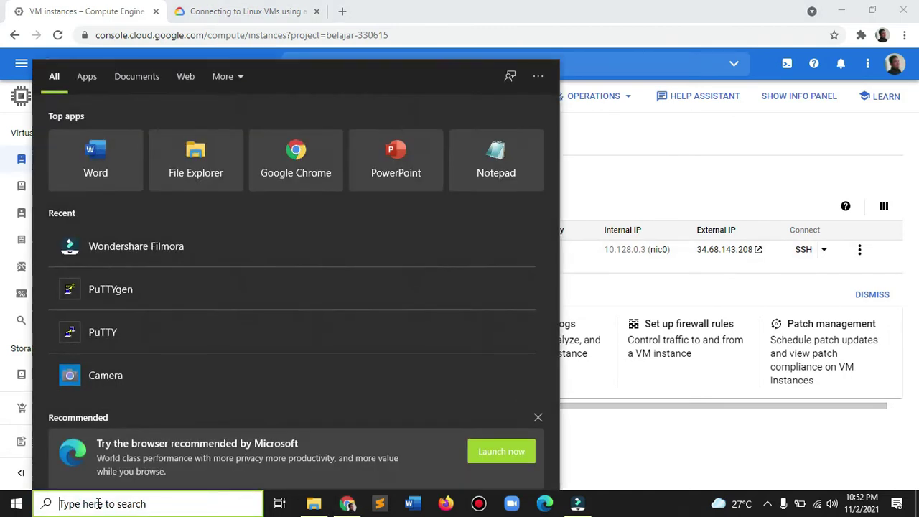
left_click(111, 295)
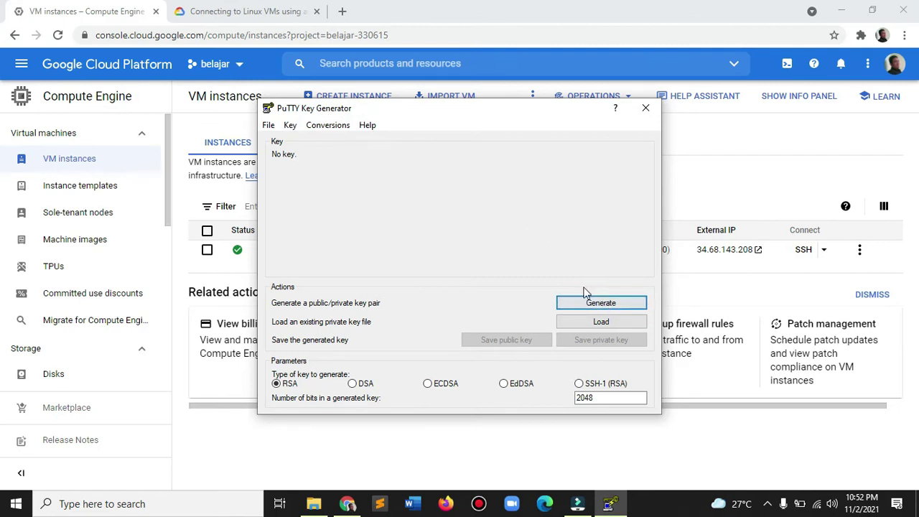
left_click(594, 303)
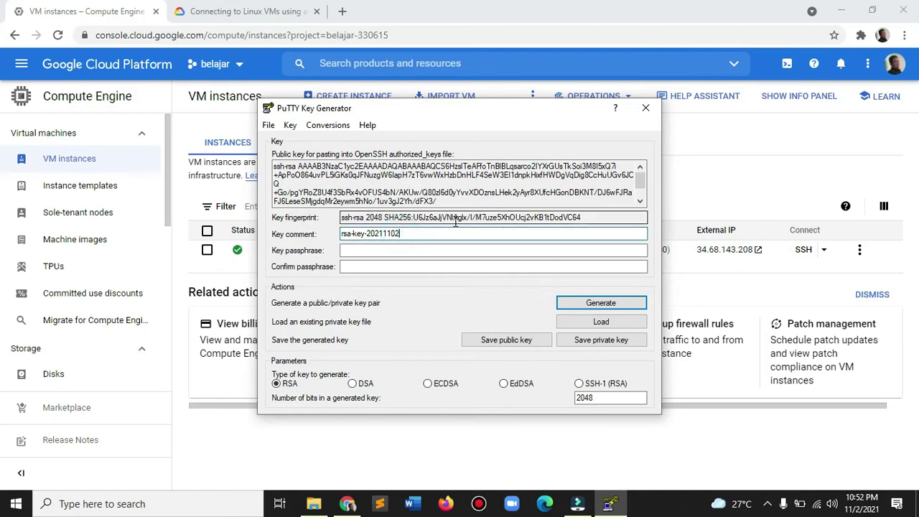
- Set the key comment to "key-" followed by the VM username and leave both passphrase fields empty
left_click(403, 234)
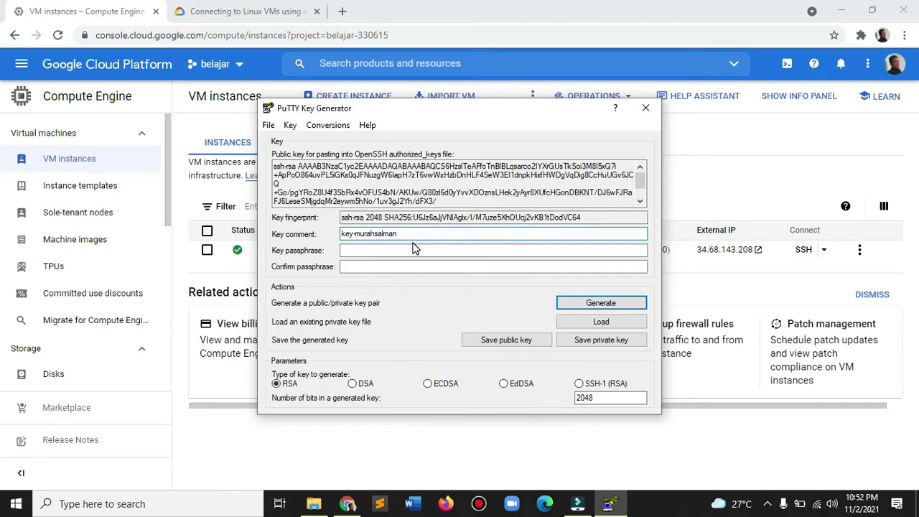
left_click(380, 249)
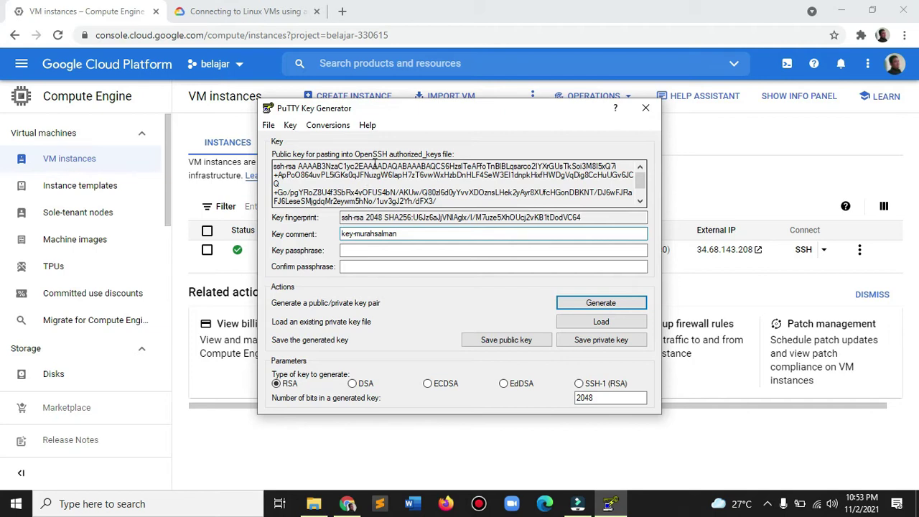
left_click(348, 266)
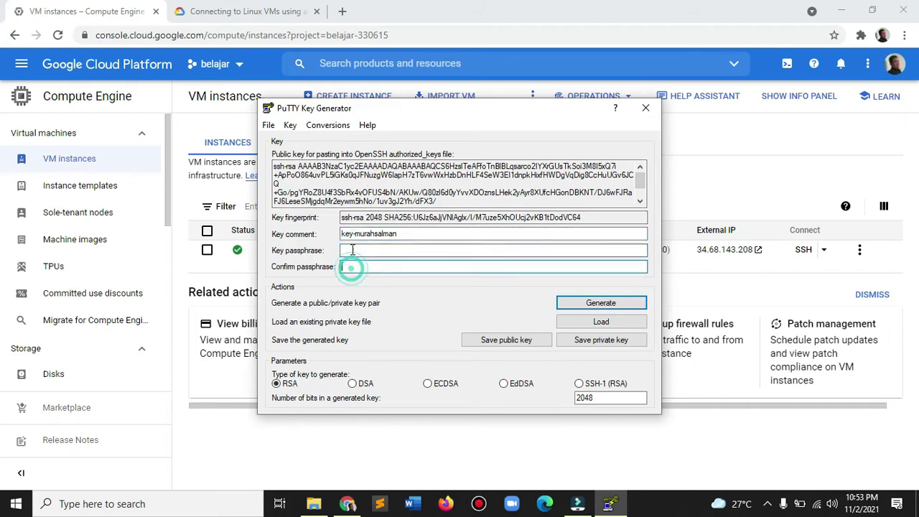
left_click(351, 249)
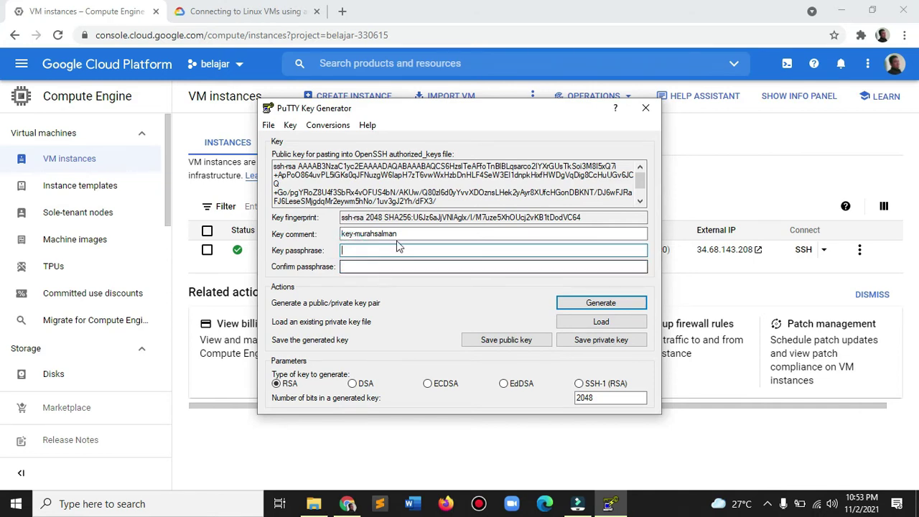
left_click_drag(366, 111, 399, 93)
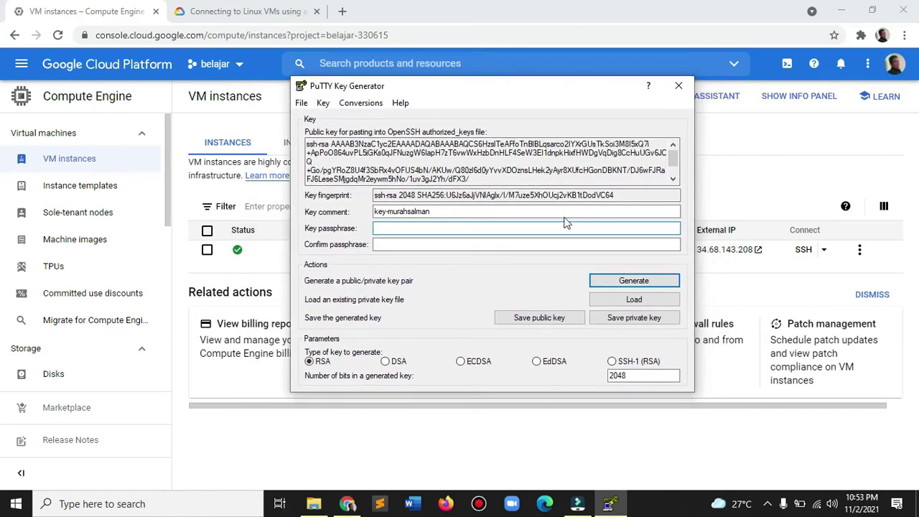
- Save the private key without a passphrase as a .ppk file on DATA (D:), named "putty" followed by the VM username
left_click(620, 320)
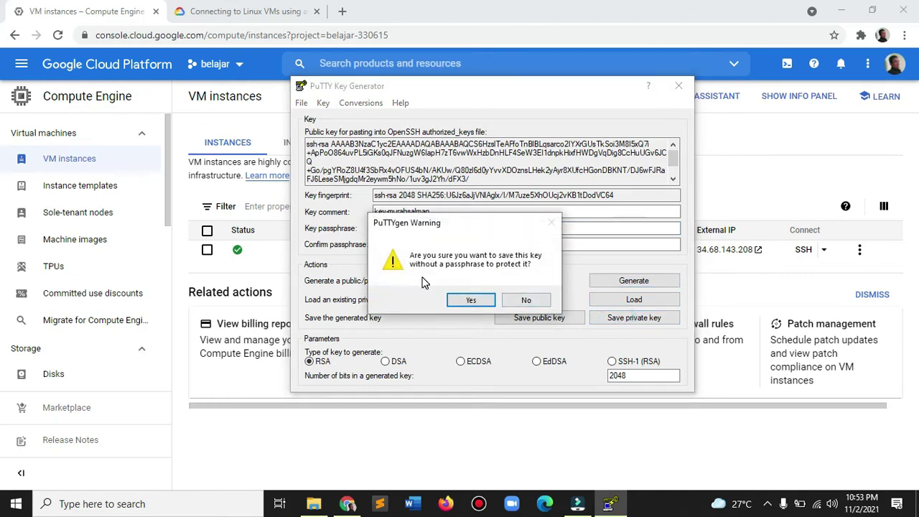
left_click(473, 300)
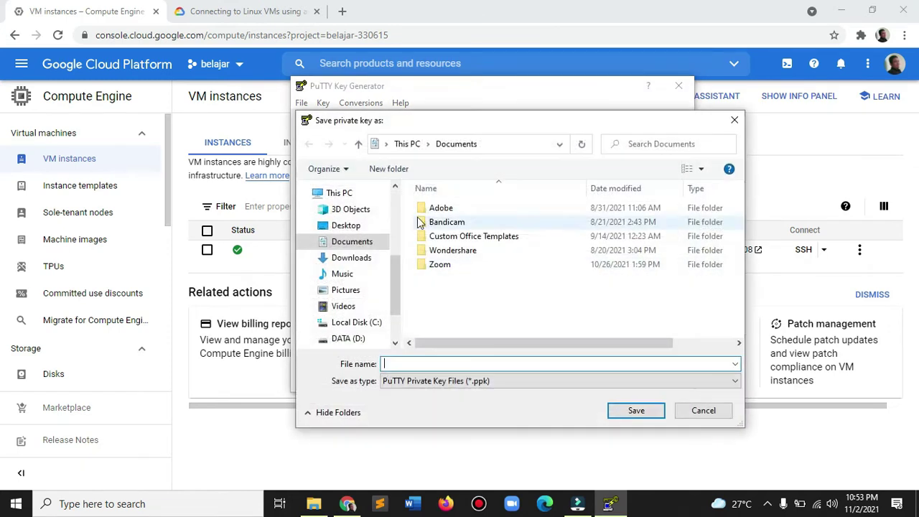
left_click(353, 338)
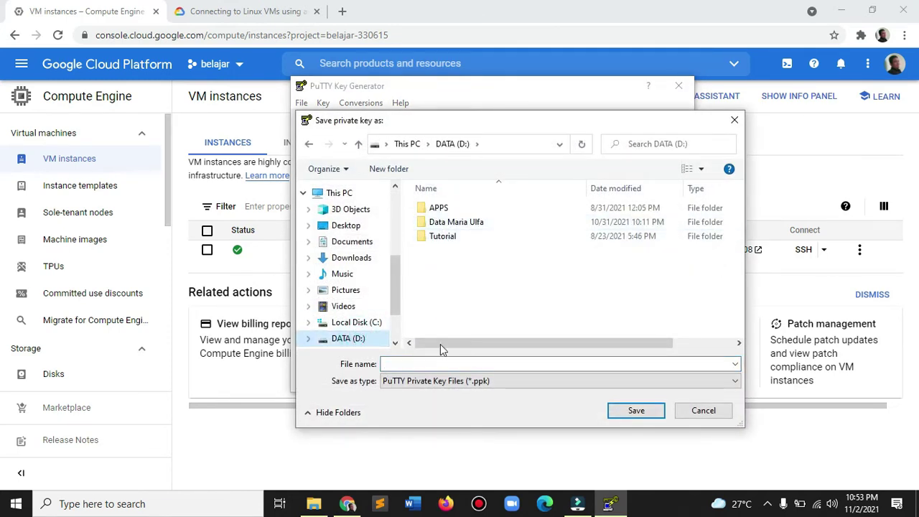
left_click(448, 363)
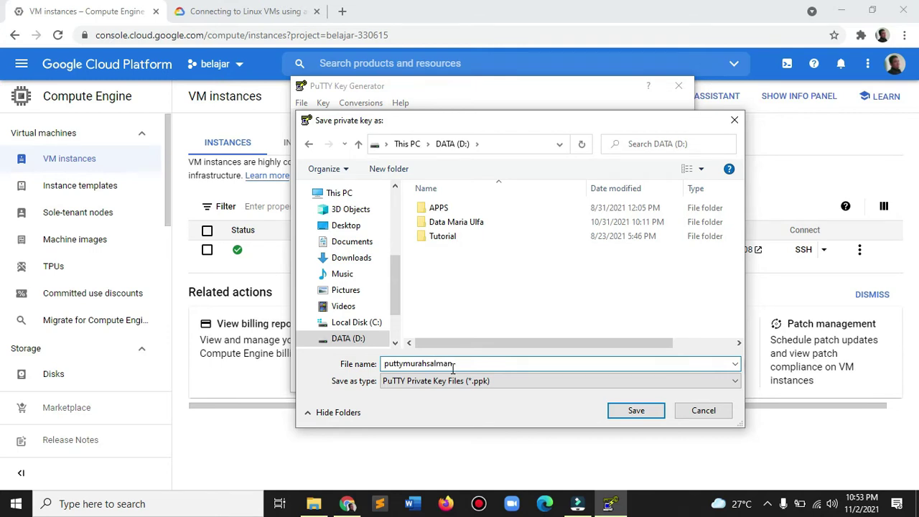
left_click(634, 411)
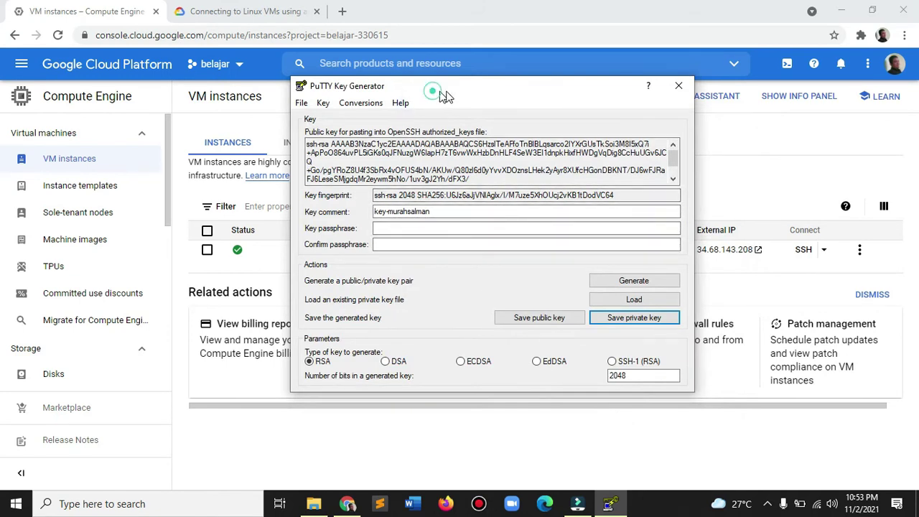
left_click_drag(433, 91, 471, 89)
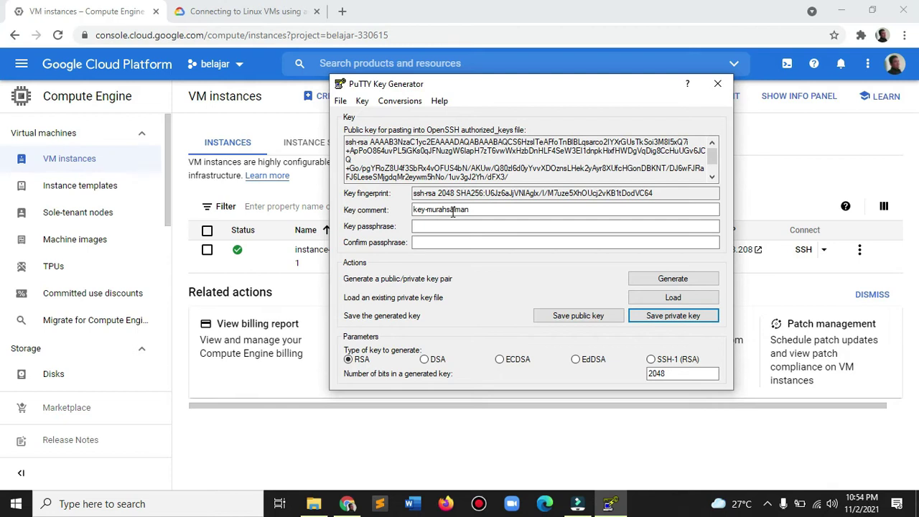
left_click(450, 225)
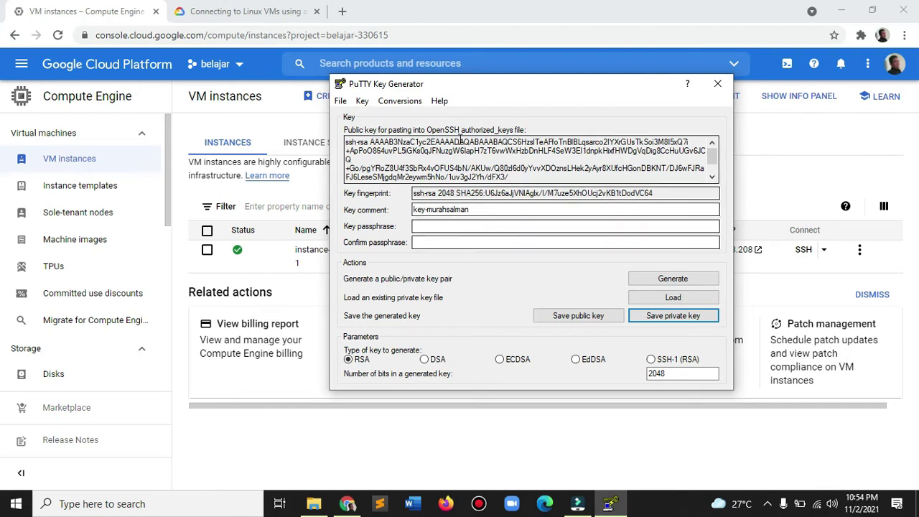
left_click_drag(431, 83, 447, 82)
- Switch to the Google Cloud console in Chrome and open the Compute Engine Metadata page
left_click(115, 14)
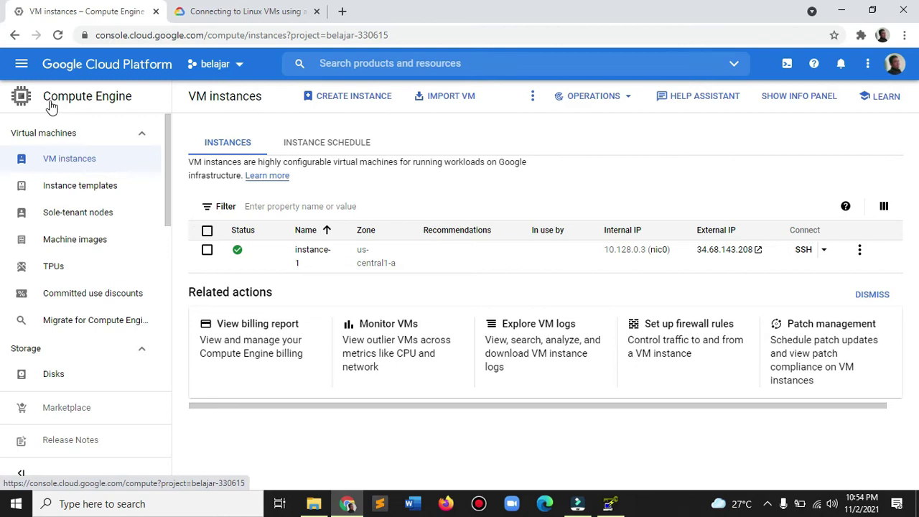
left_click(21, 64)
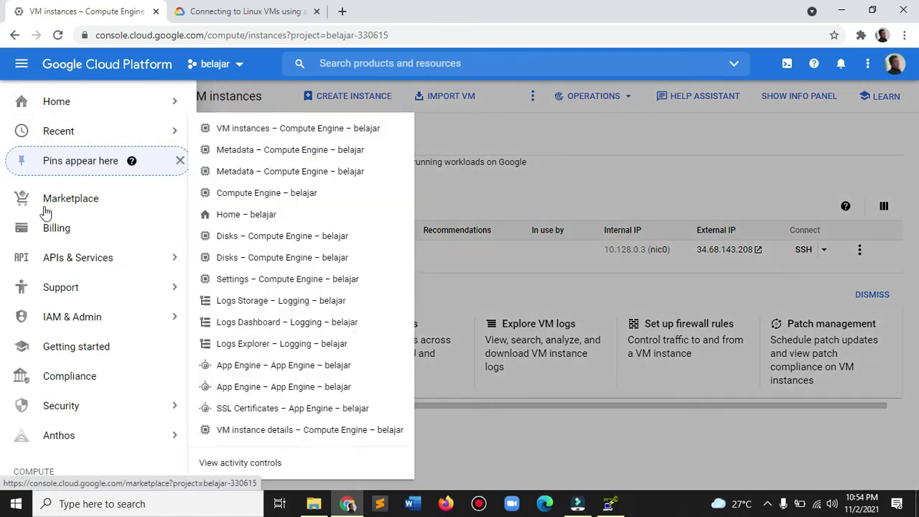
scroll(79, 352, "down", 4)
mouse_move(63, 238)
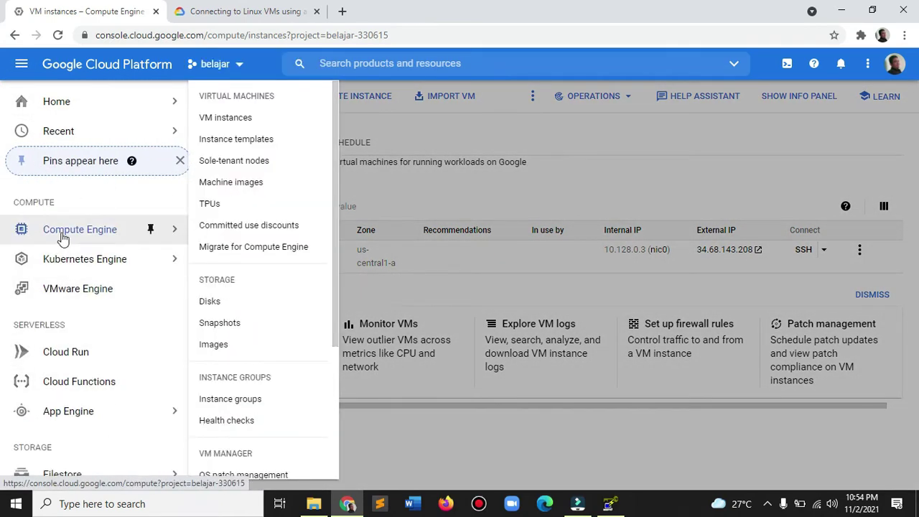
left_click(62, 237)
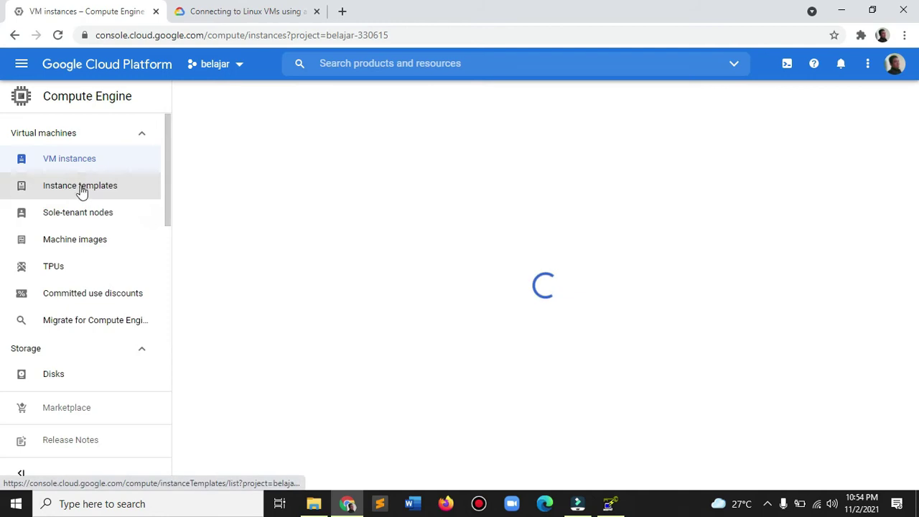
scroll(112, 224, "down", 5)
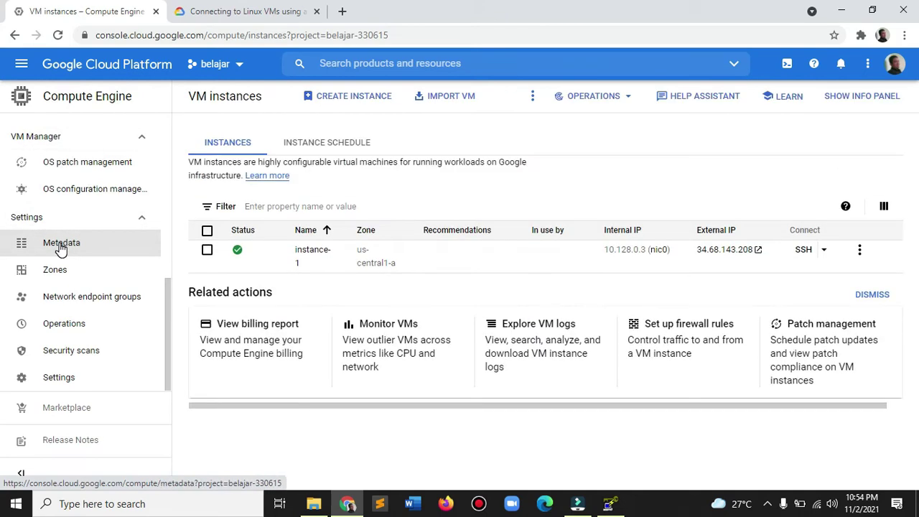
left_click(61, 246)
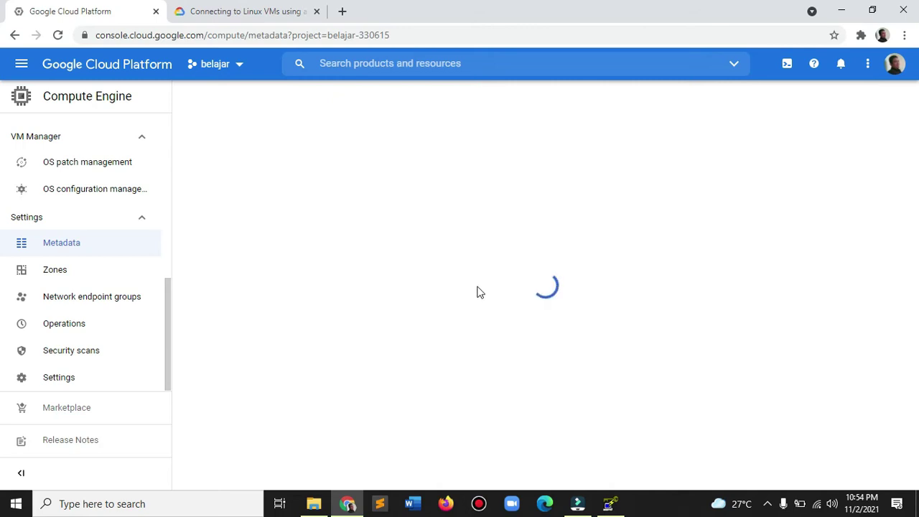
- Open the project's SSH Keys metadata for editing and add a new empty key item
left_click(599, 495)
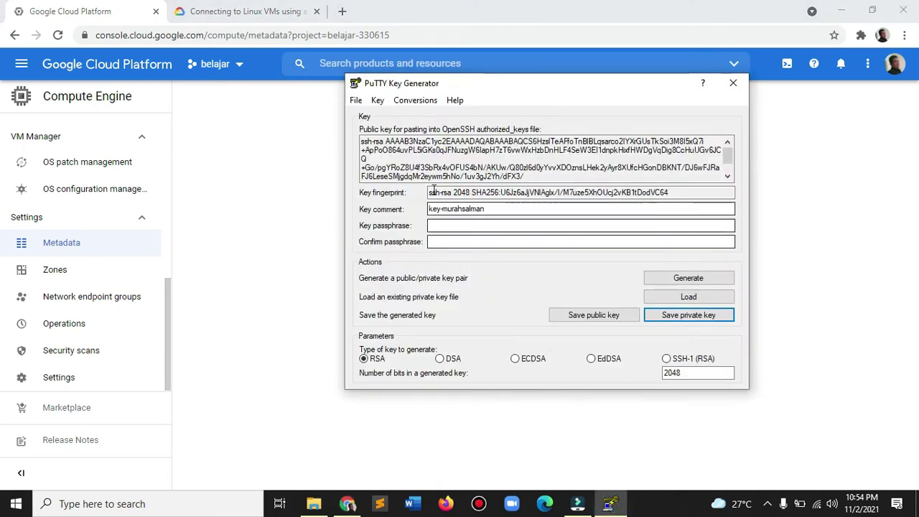
left_click(108, 17)
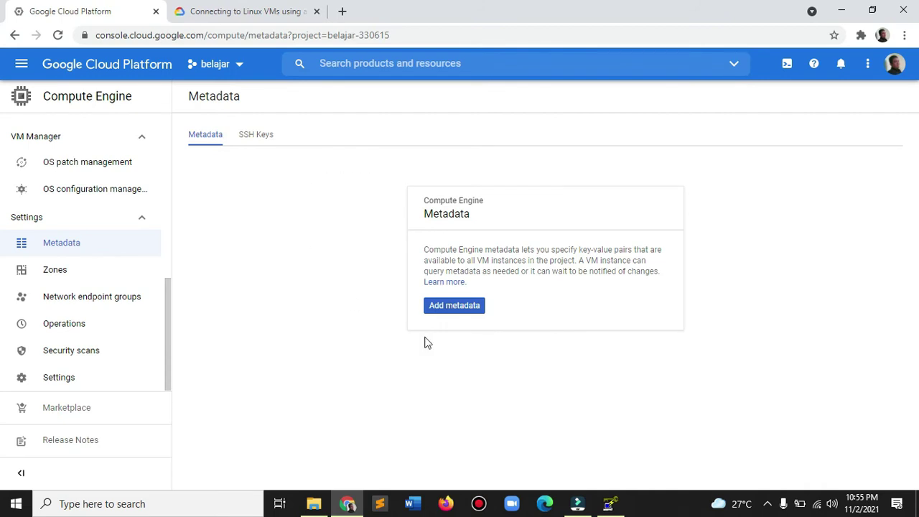
left_click(249, 136)
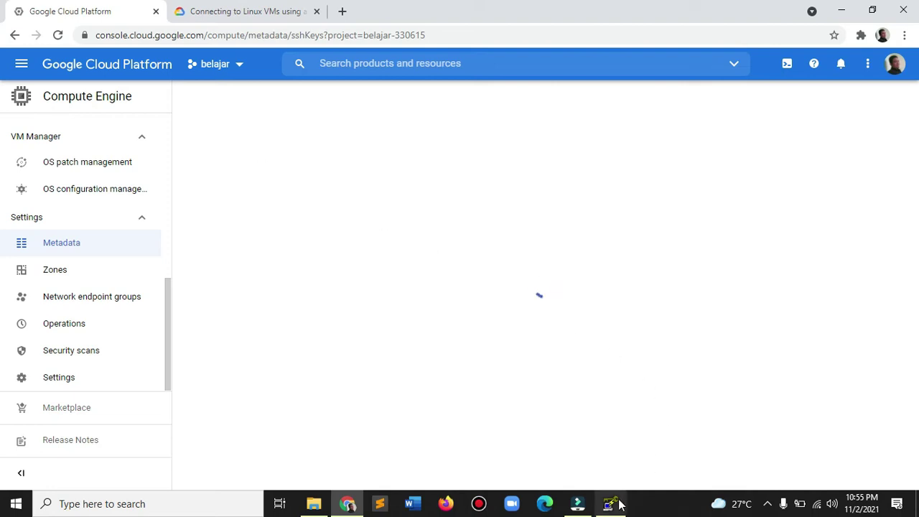
mouse_move(619, 505)
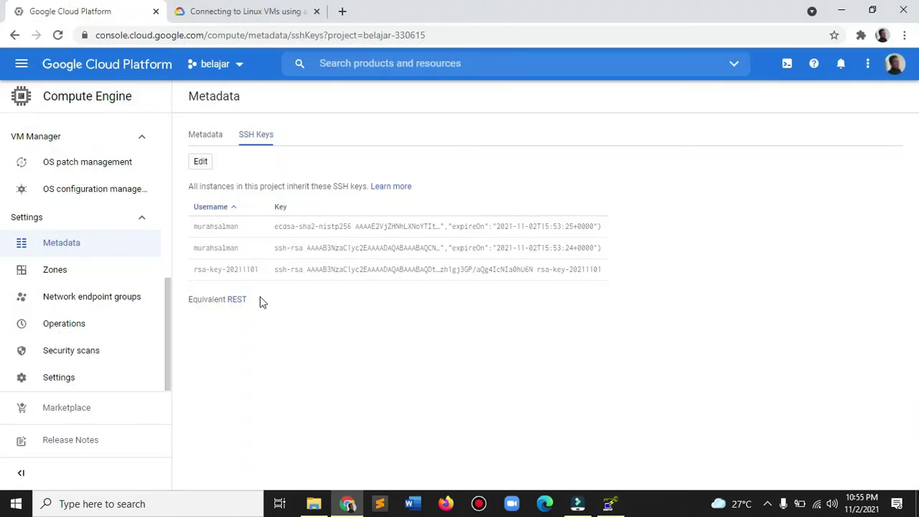
left_click(198, 165)
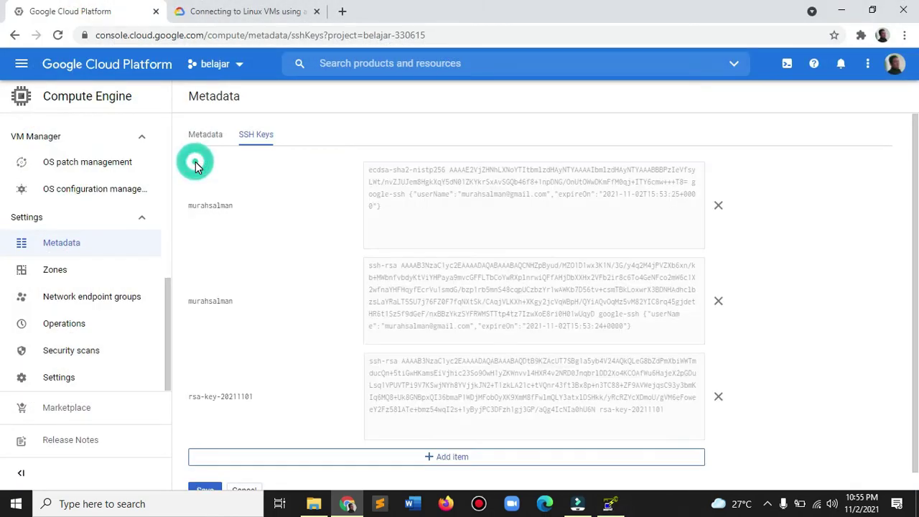
scroll(332, 309, "down", 1)
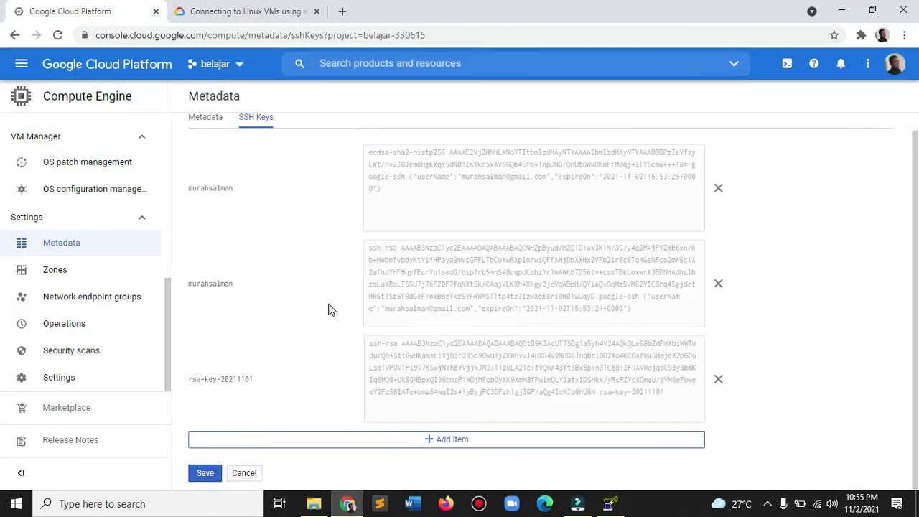
left_click(448, 443)
scroll(453, 406, "down", 2)
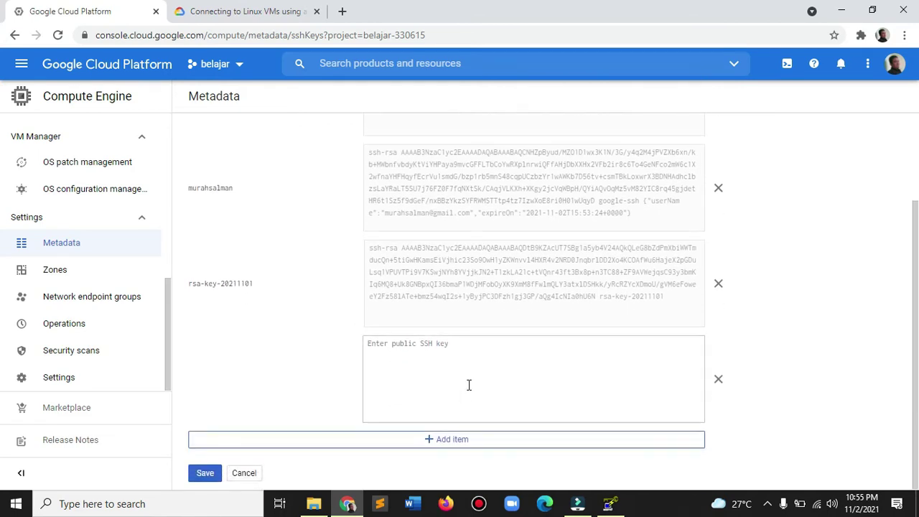
left_click(402, 348)
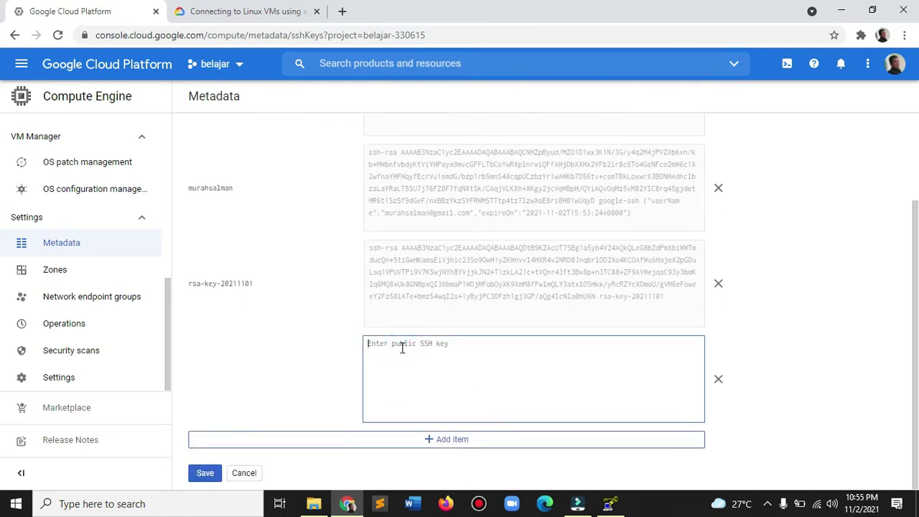
- Try to register the public key by copying only its visible lines from PuTTYgen into the new SSH key item
left_click(612, 508)
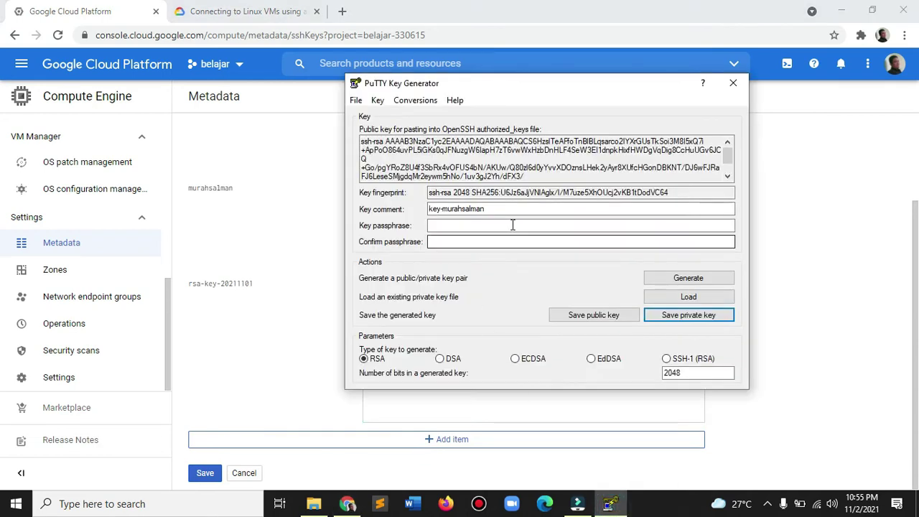
left_click_drag(533, 176, 346, 138)
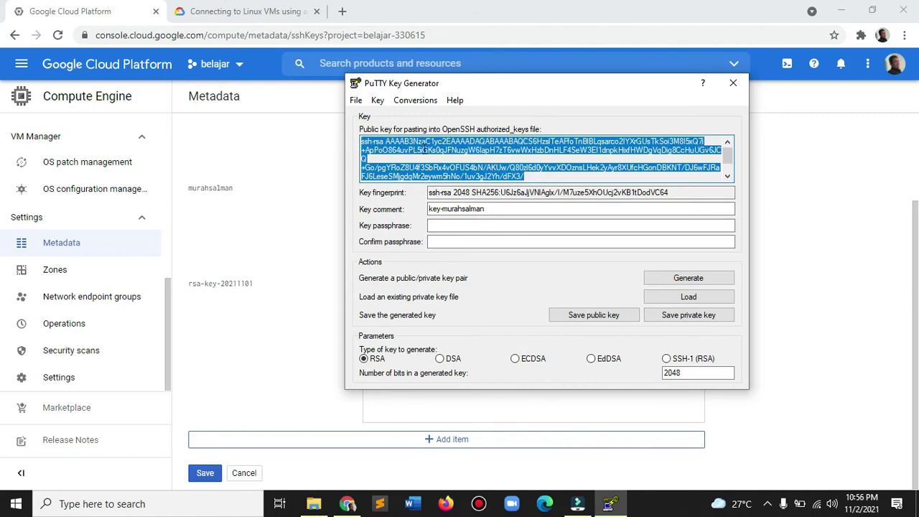
right_click(424, 147)
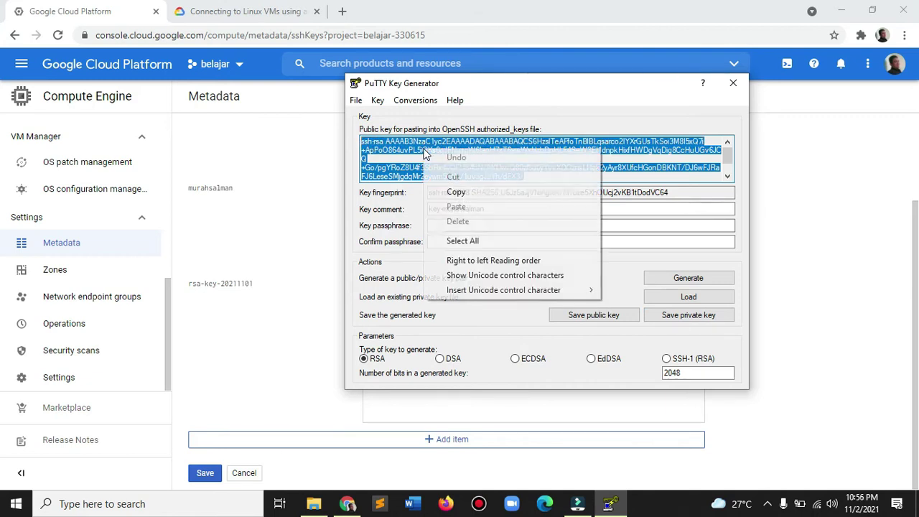
left_click(457, 192)
left_click(259, 303)
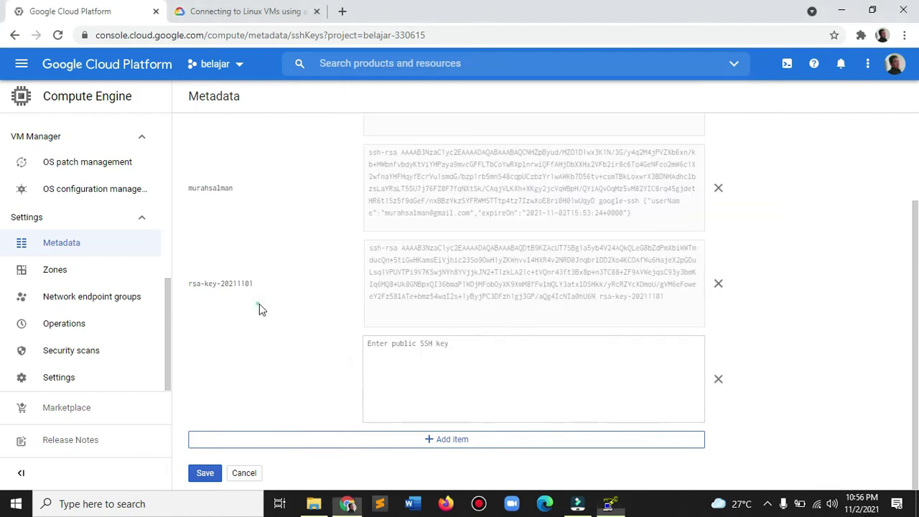
right_click(404, 350)
left_click(434, 221)
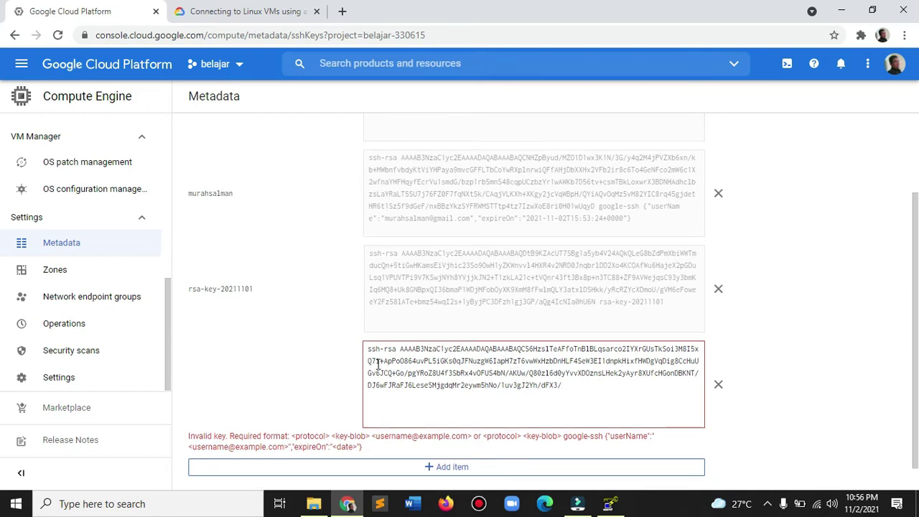
scroll(445, 373, "down", 1)
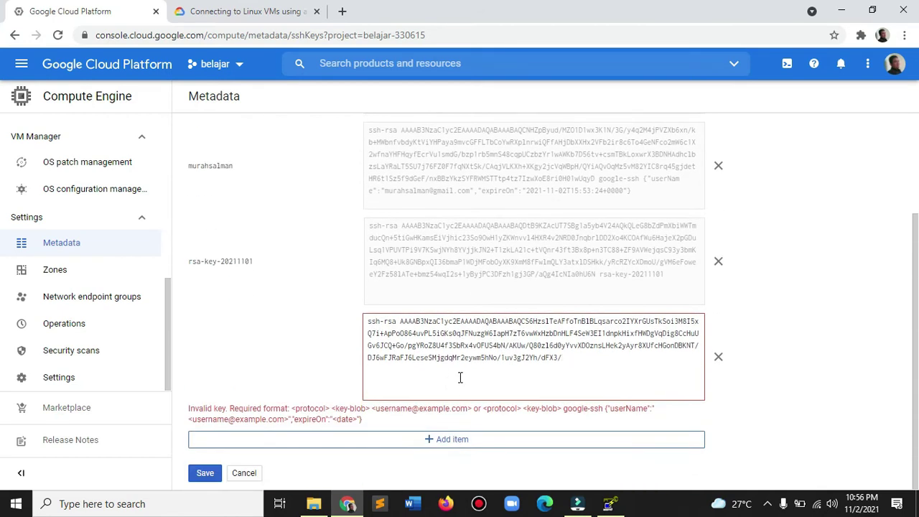
- Switch to PuTTYgen and copy the entire public key, from "ssh-rsa" through the key comment at its end
left_click(613, 507)
scroll(706, 168, "down", 1)
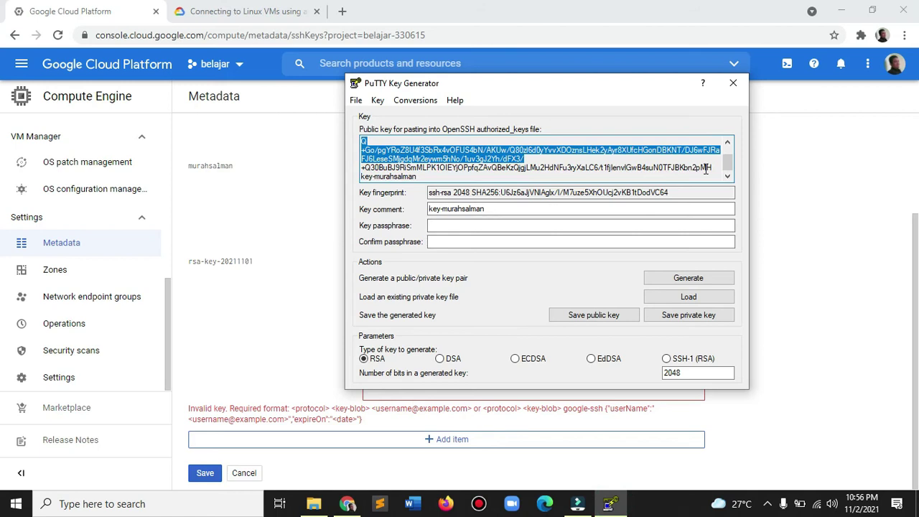
scroll(706, 168, "up", 1)
scroll(706, 168, "down", 1)
left_click_drag(434, 180, 353, 126)
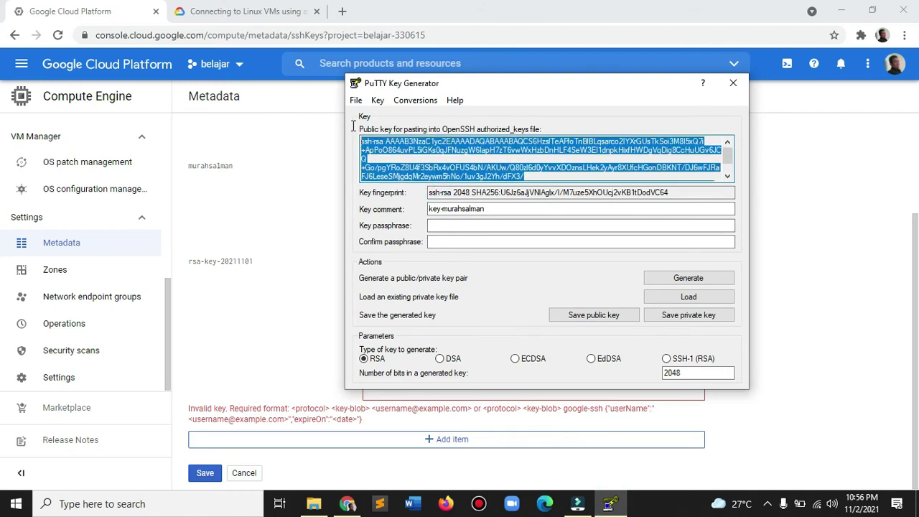
right_click(372, 149)
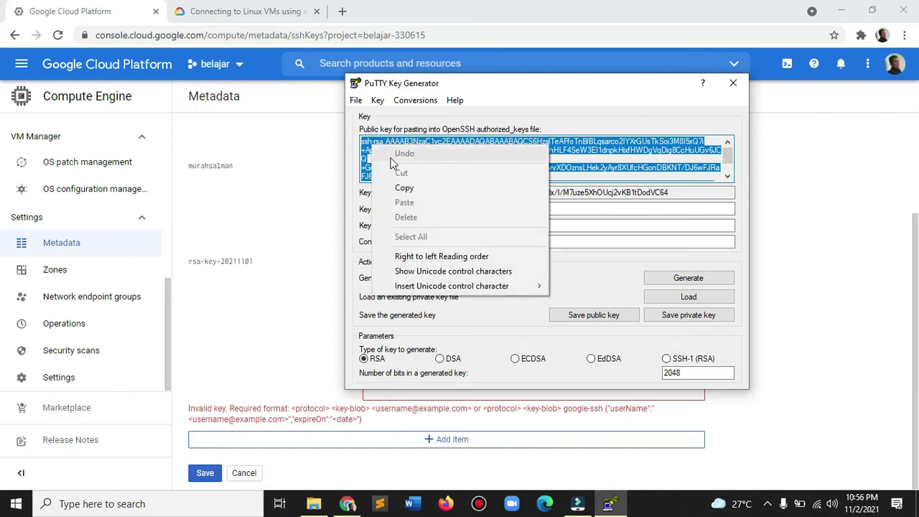
left_click(431, 187)
mouse_move(729, 159)
left_mouse_down()
mouse_move(729, 175)
mouse_move(726, 150)
left_mouse_up()
- Back in the Google Cloud console, replace the incomplete SSH key entry with the copied full public key and save the SSH keys
left_click(317, 340)
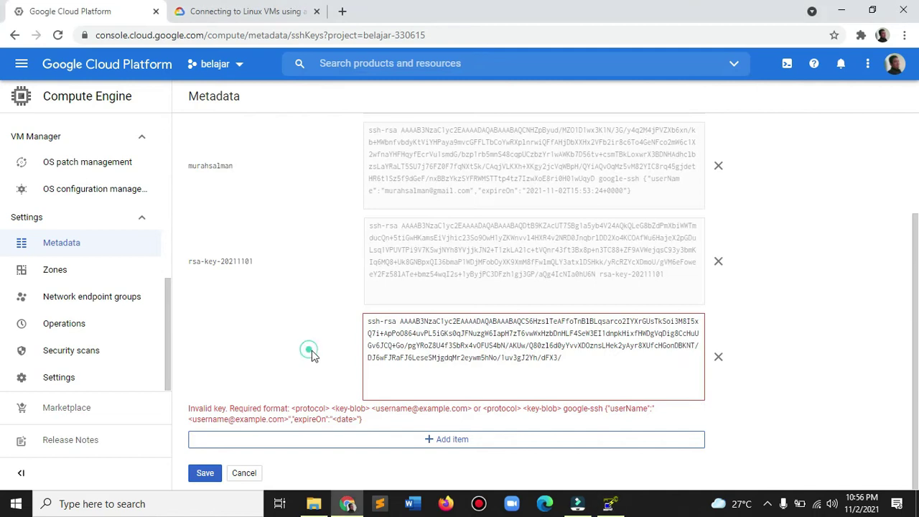
left_click_drag(578, 361, 350, 325)
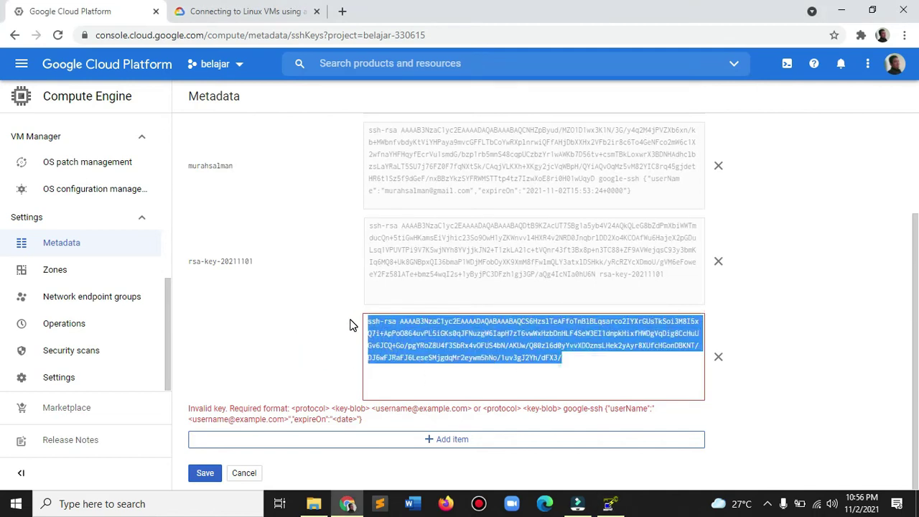
key("ctrl+v")
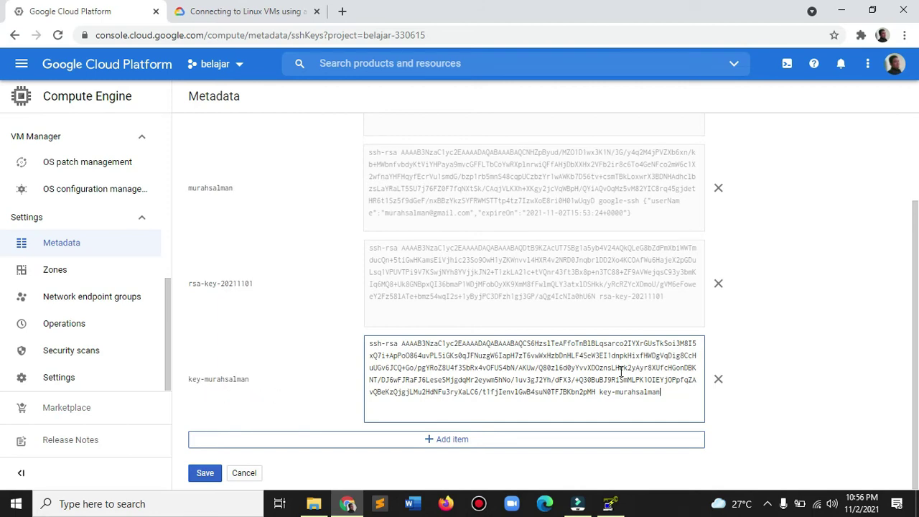
left_click(206, 476)
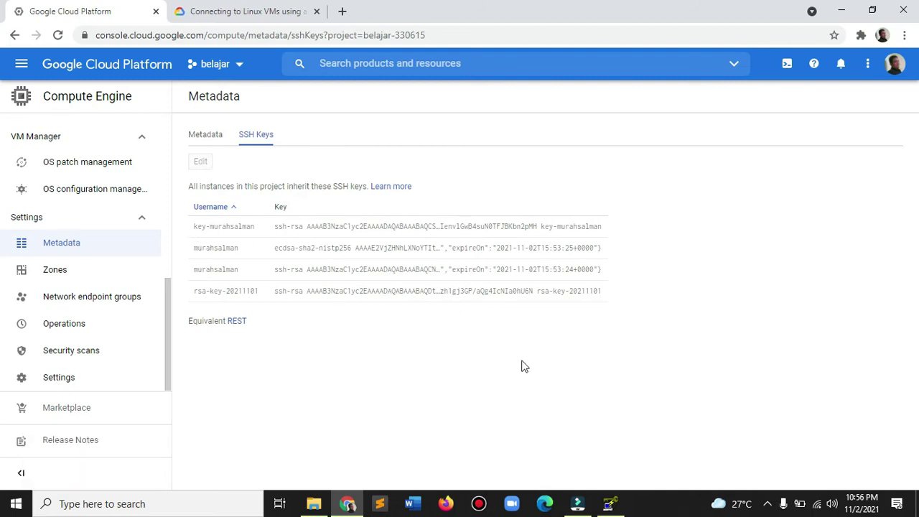
- Launch PuTTY to configure a new session
mouse_move(607, 506)
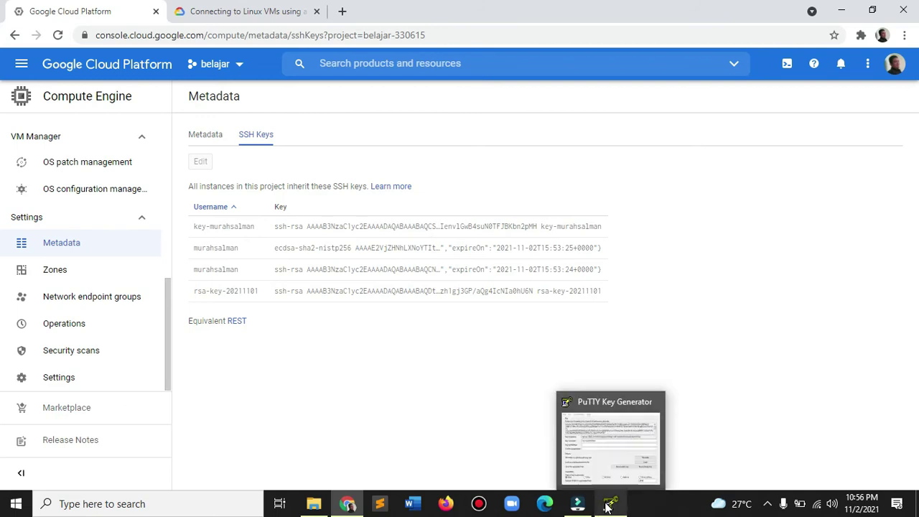
left_click(72, 506)
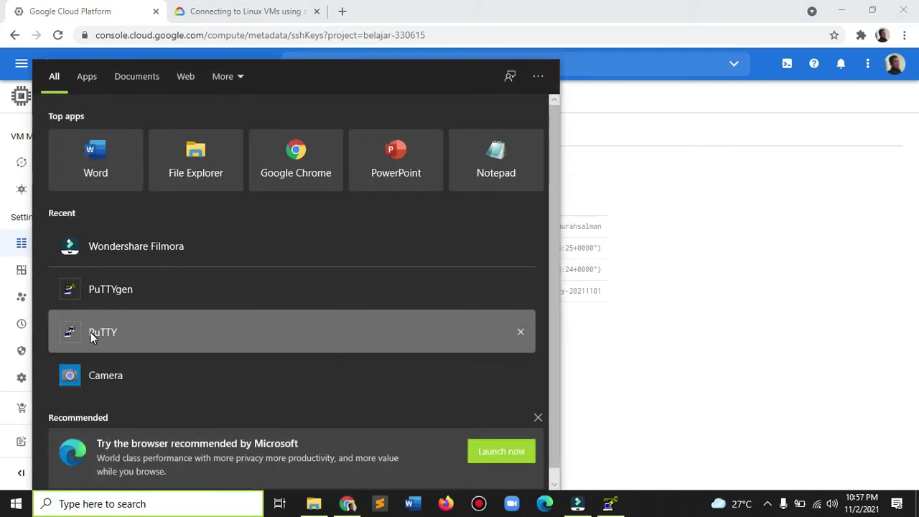
left_click(90, 332)
left_click_drag(416, 117, 391, 118)
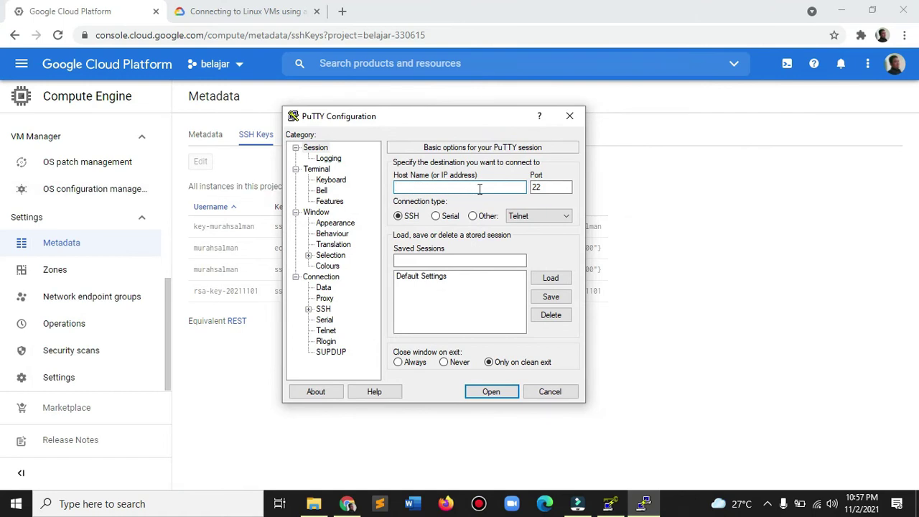
- Open the VM instances page in the Google Cloud console and copy instance-1's external IP address
scroll(66, 185, "up", 5)
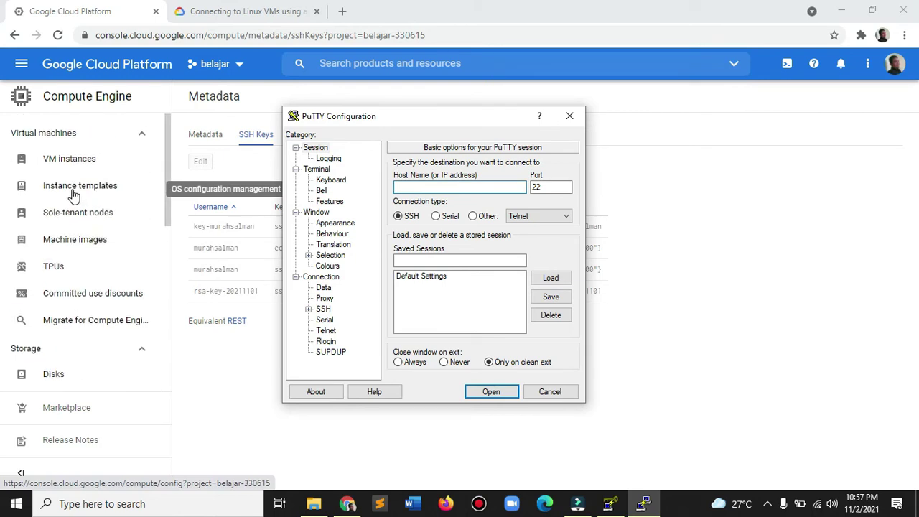
left_click(59, 166)
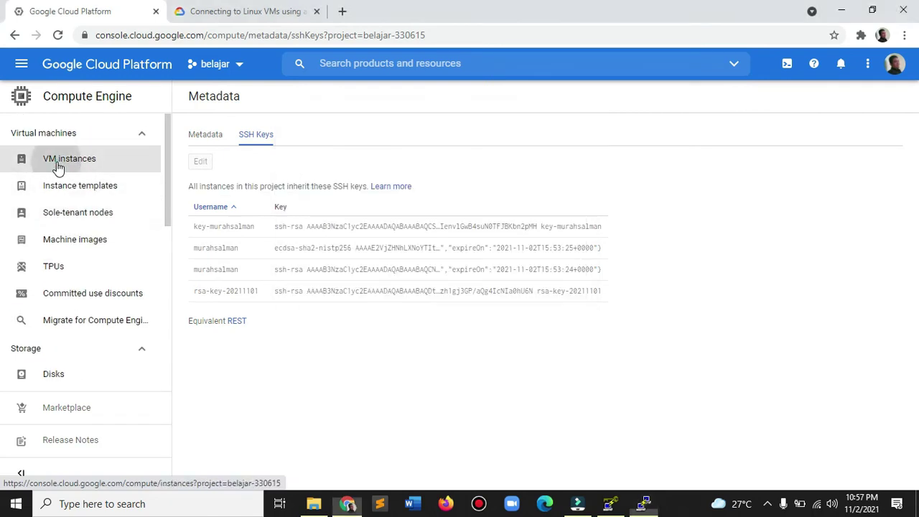
left_click(59, 167)
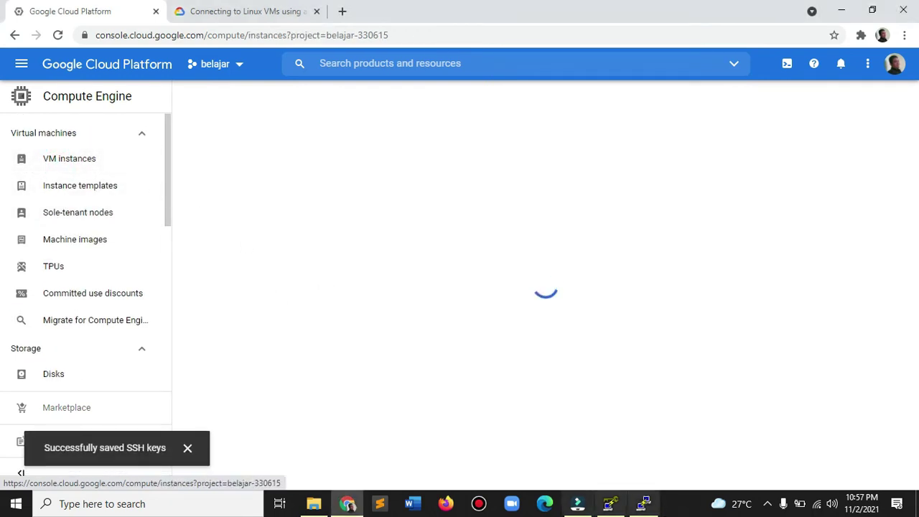
mouse_move(617, 507)
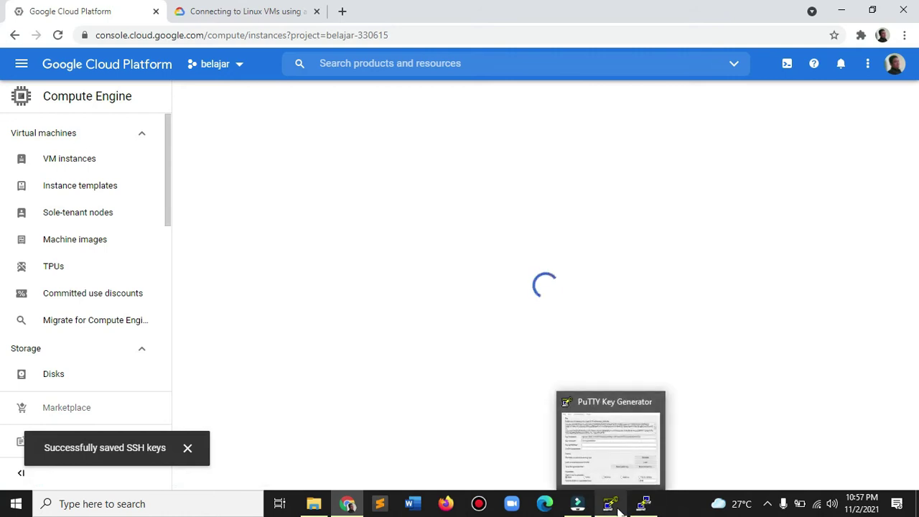
left_click(645, 506)
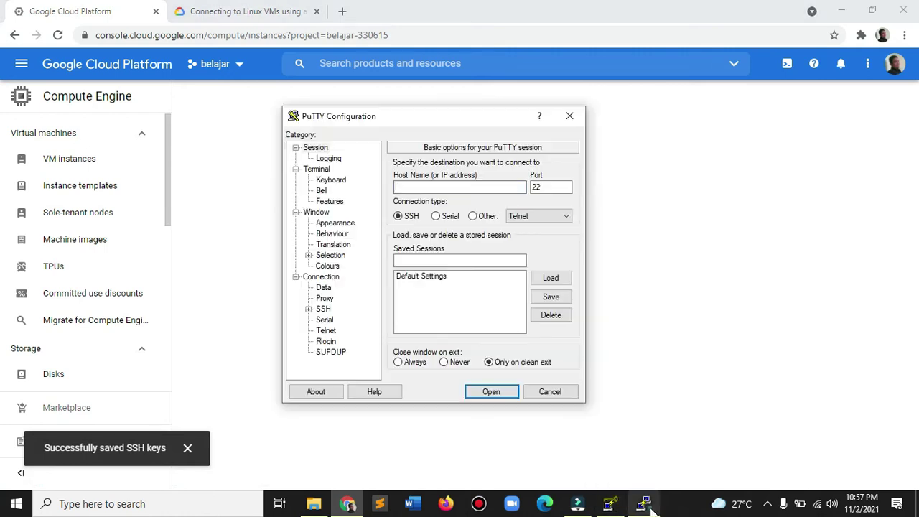
left_click_drag(401, 121, 201, 132)
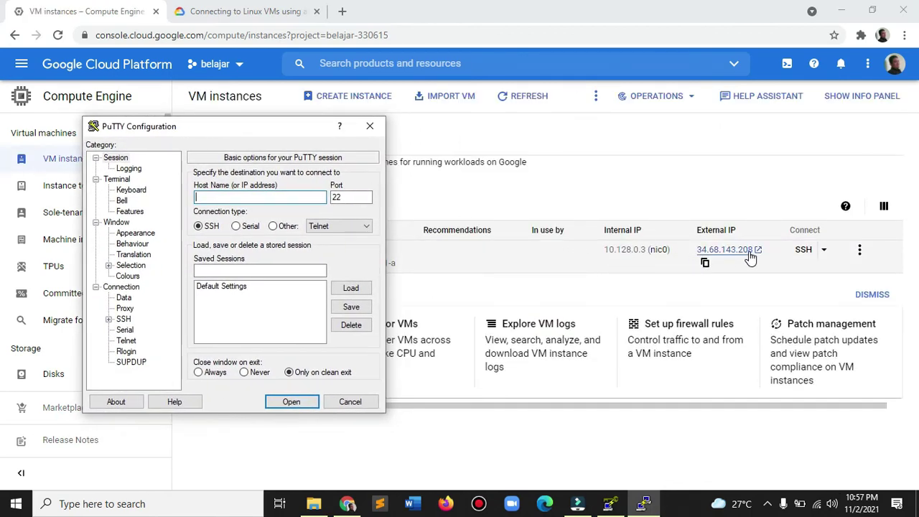
left_click(706, 265)
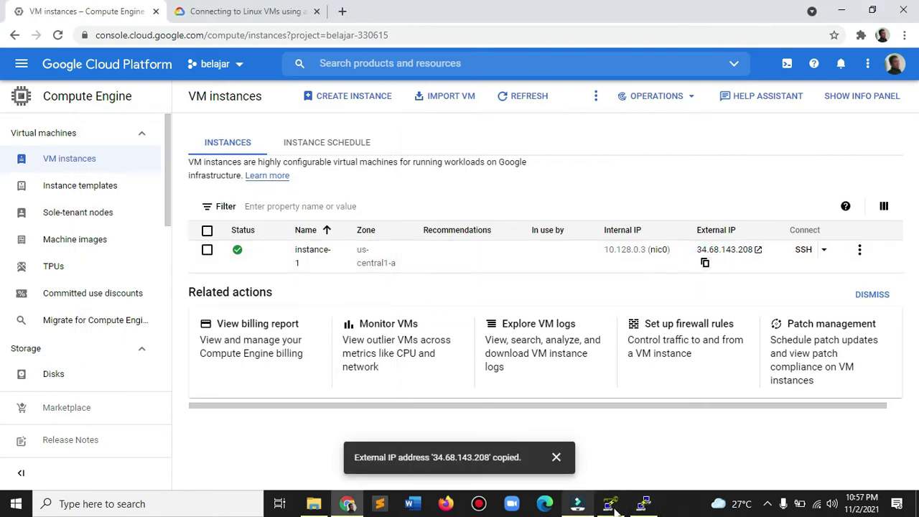
- Switch to PuTTY and set the session's host name to the copied address 34.68.143.208
mouse_move(614, 508)
left_click(638, 441)
left_click(241, 196)
key("ctrl+v")
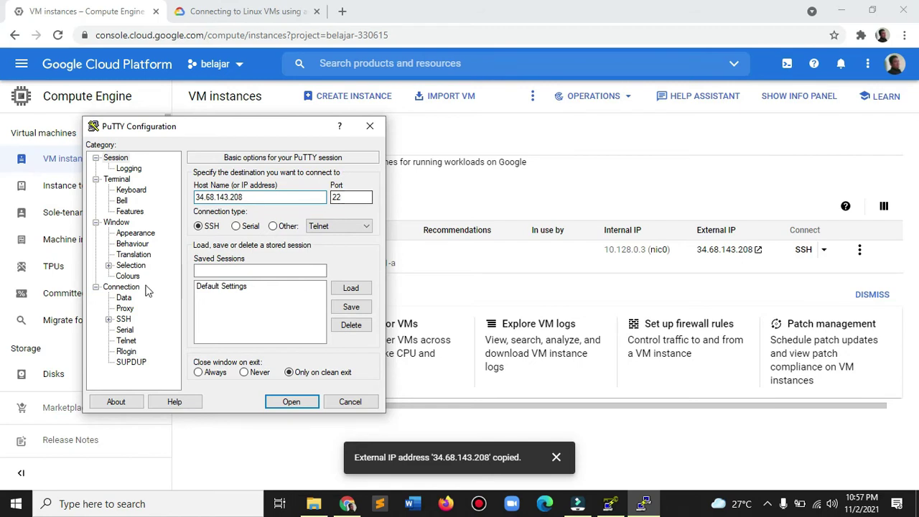
- Set the saved .ppk file on the DATA (D:) drive as the private key for the session's SSH authentication
left_click(121, 319)
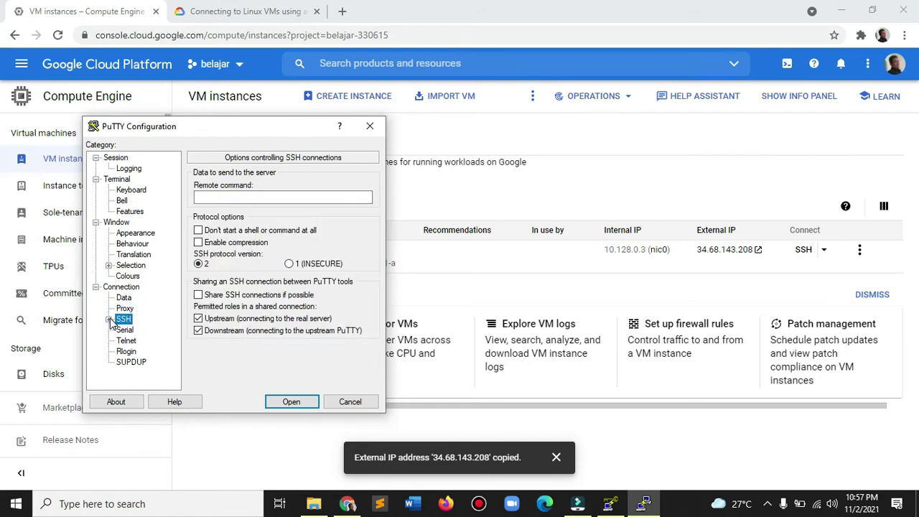
left_click(108, 318)
left_click(136, 331)
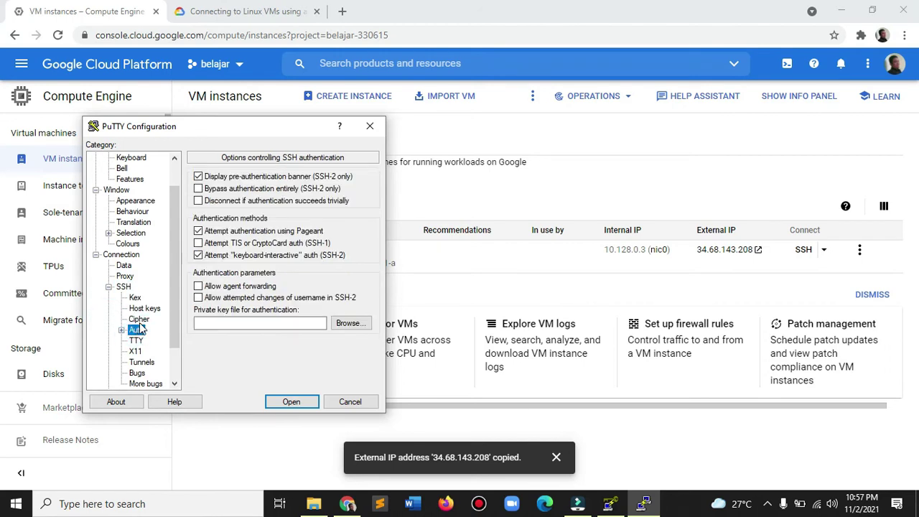
left_click(366, 326)
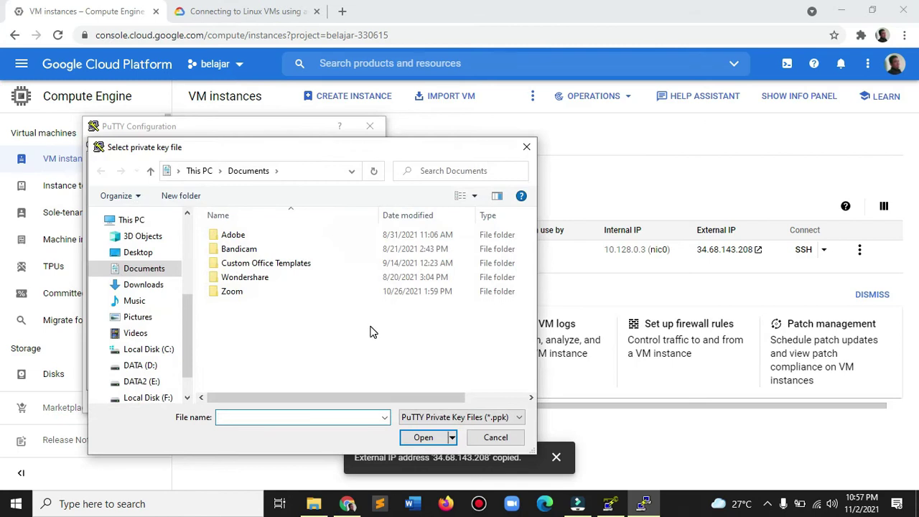
scroll(188, 352, "down", 1)
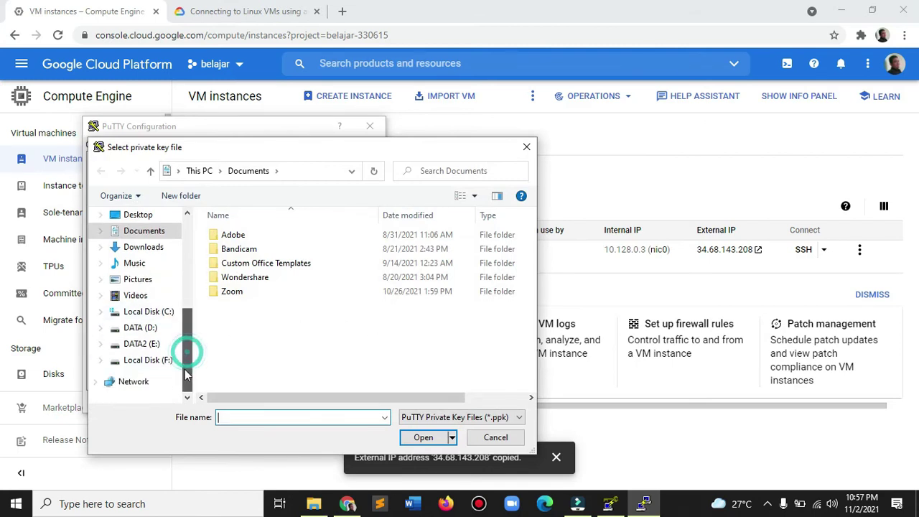
left_click(139, 327)
left_click(244, 278)
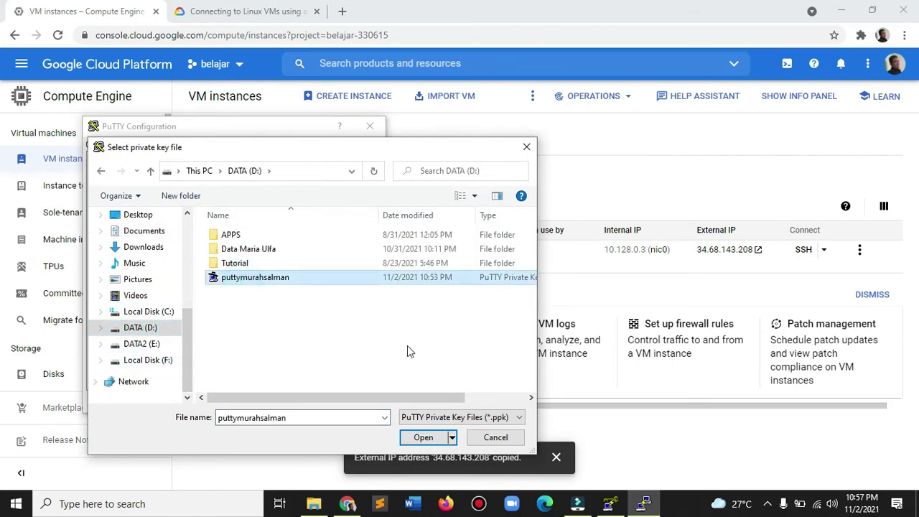
left_click_drag(407, 397, 349, 399)
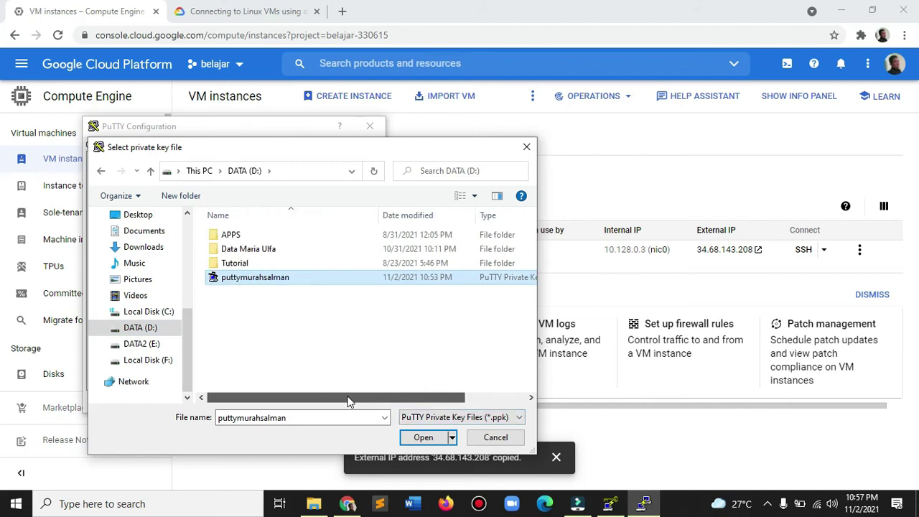
left_click(423, 437)
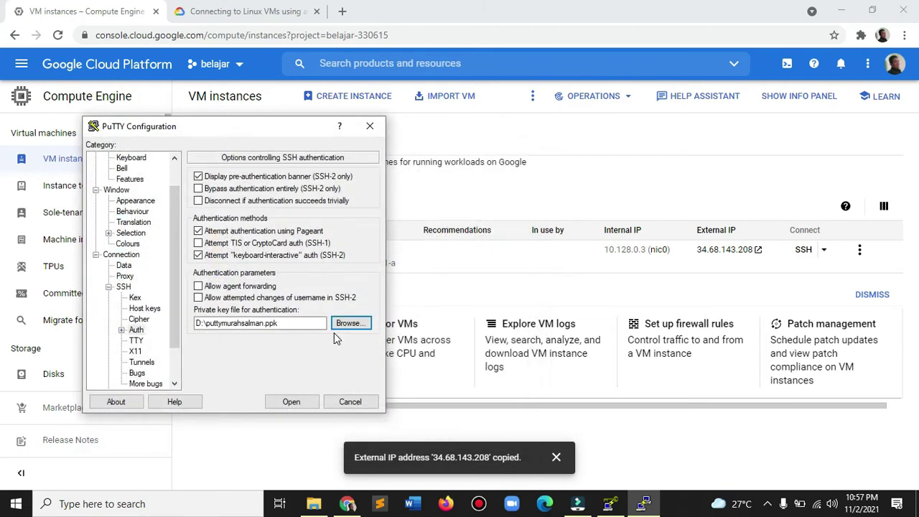
- Open the SSH connection, accepting the server's host key, and log in with the key comment copied from PuTTYgen as the username
left_click(290, 402)
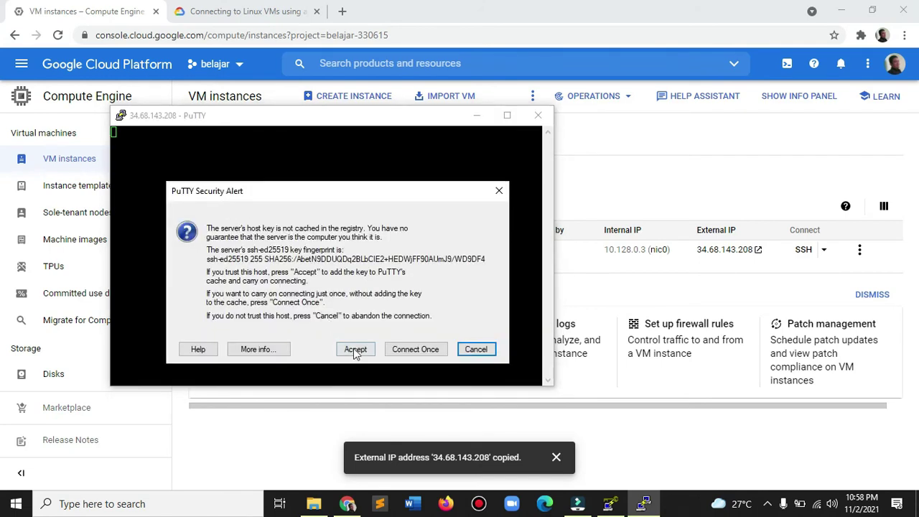
left_click(354, 350)
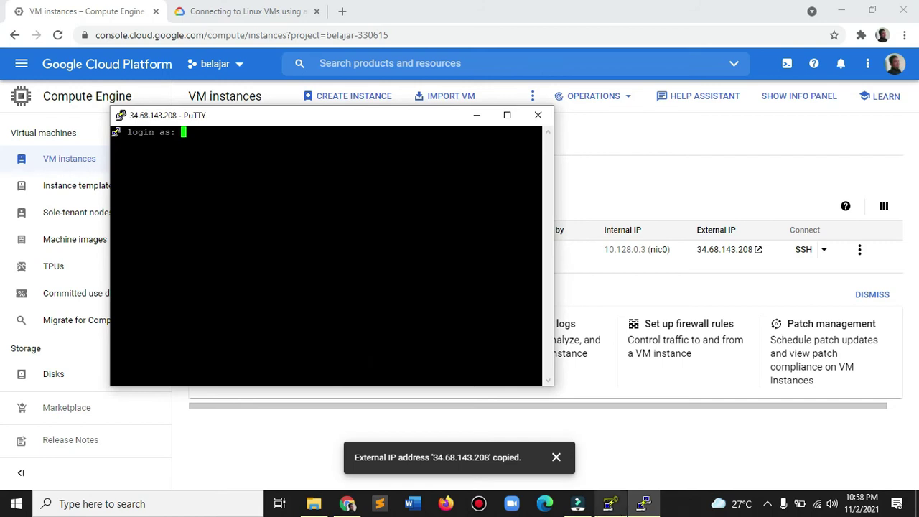
left_click(608, 503)
left_click_drag(491, 209, 429, 210)
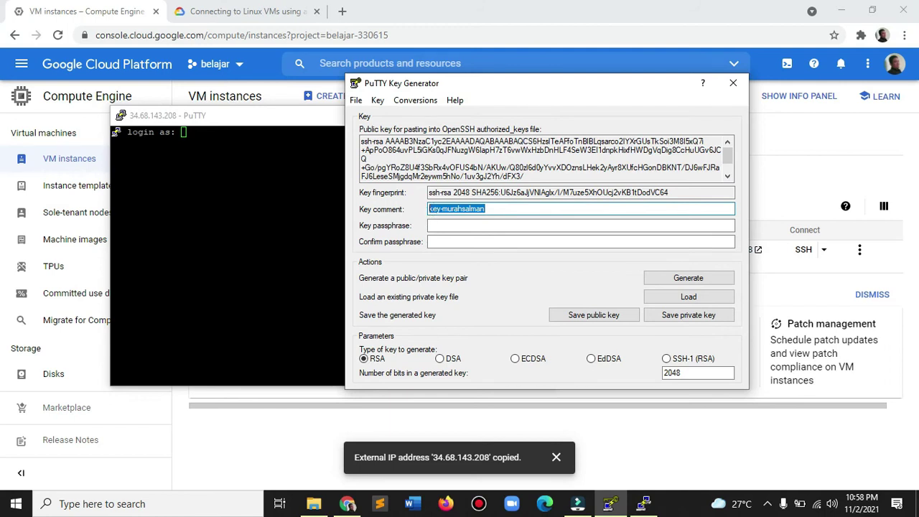
left_click(206, 125)
left_click(185, 134)
right_click(185, 134)
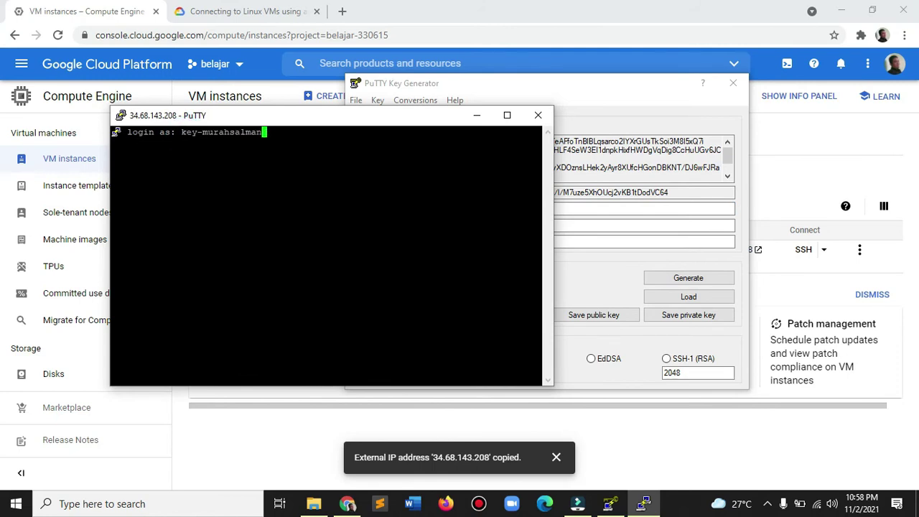
key("Return")
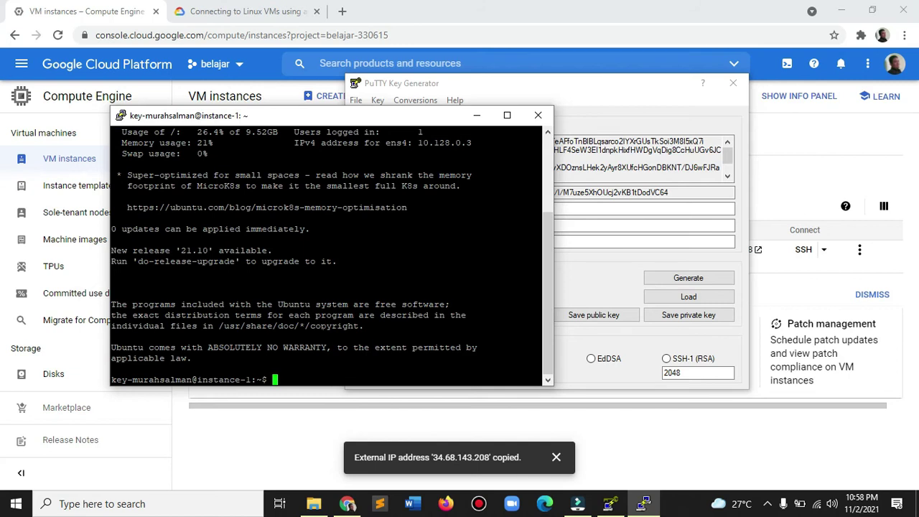
- Move the PuTTY terminal window slightly and open a new tab in the Chrome browser
left_click_drag(213, 122, 246, 103)
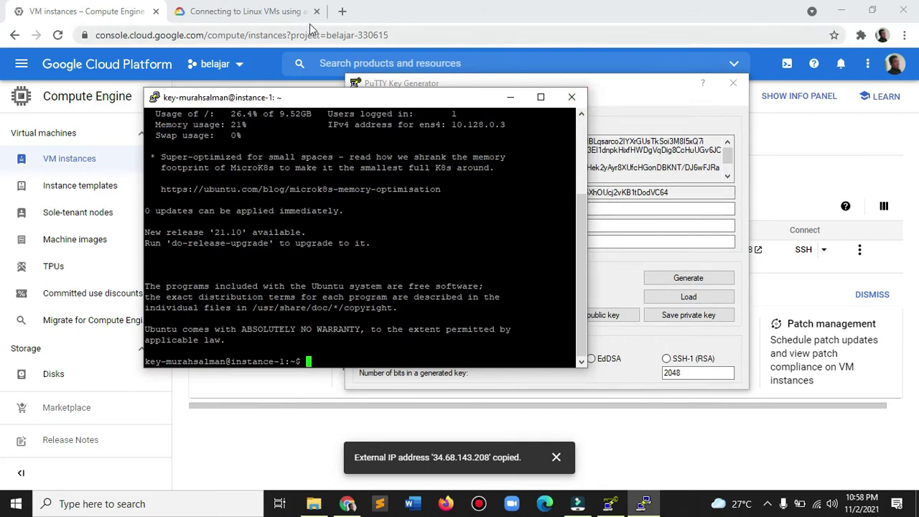
left_click(341, 11)
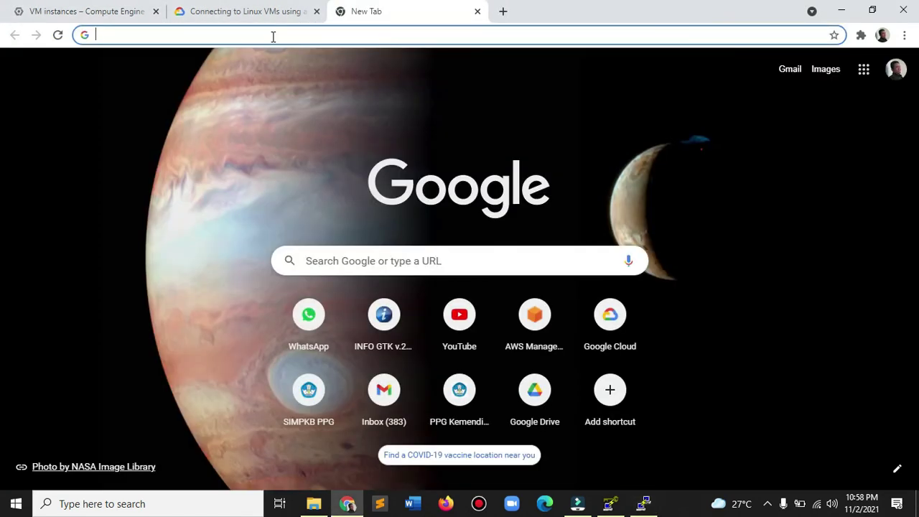
type("meng")
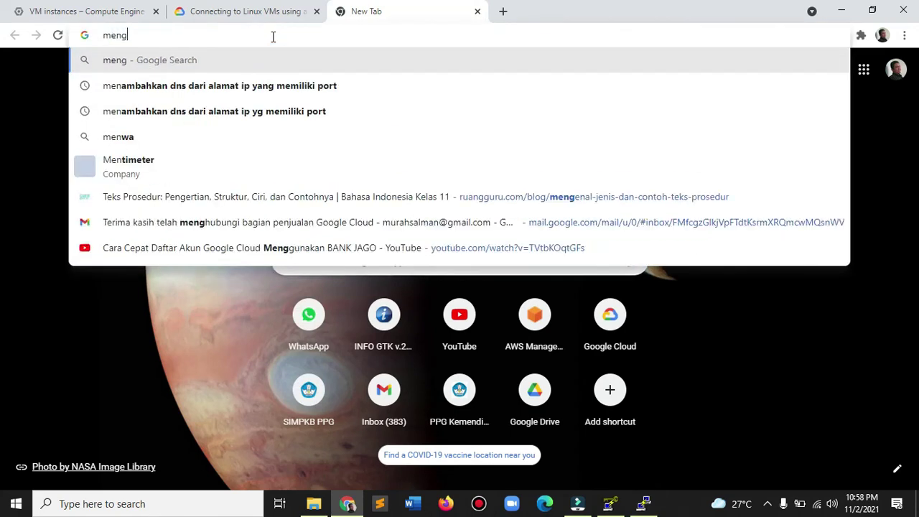
key("BackSpace")
key("BackSpace")
key("BackSpace")
key("BackSpace")
- Search the web for "instalasi php 8 ubuntu" and open the Linuxize article on installing PHP 8 on Ubuntu 20.04
type("in")
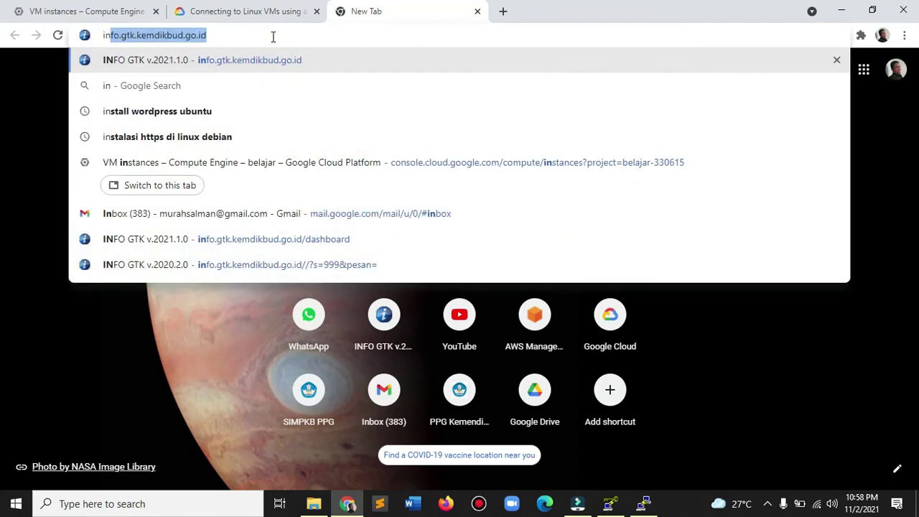
type("stalasi")
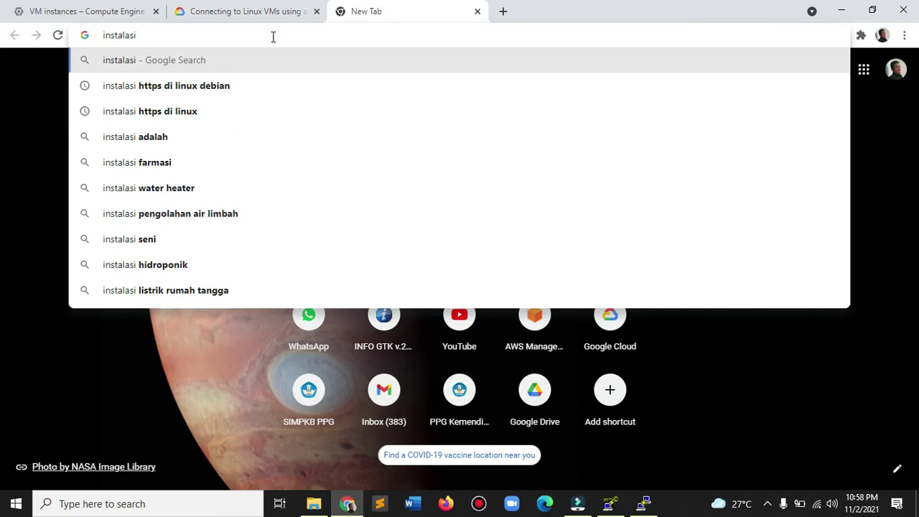
type("ph")
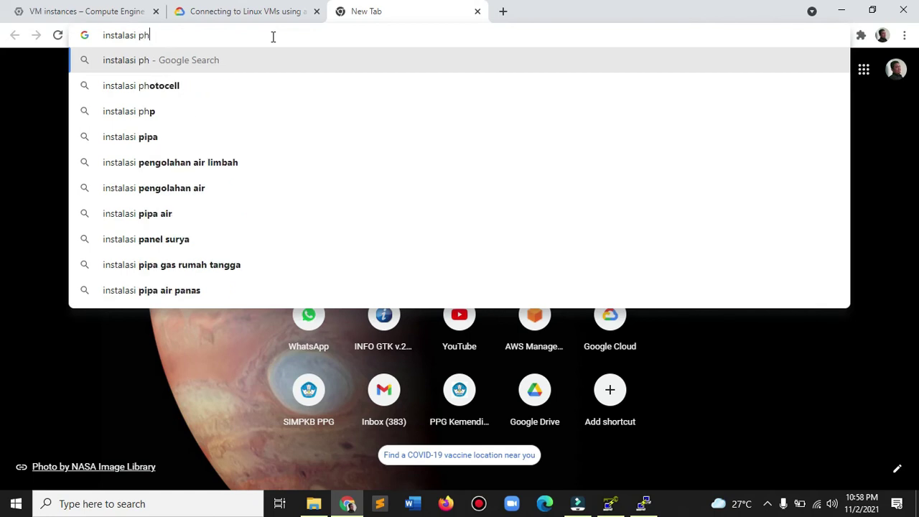
type("p 8 ubuntu")
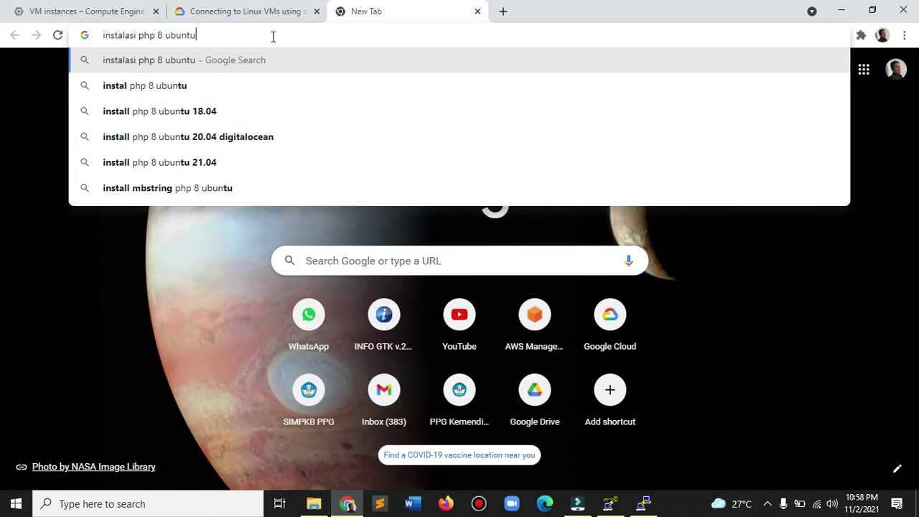
key("Return")
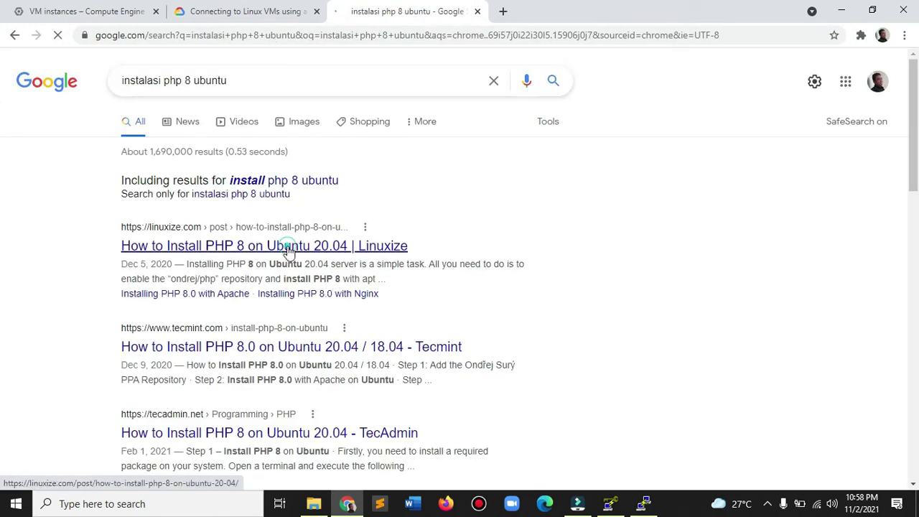
left_click(326, 250)
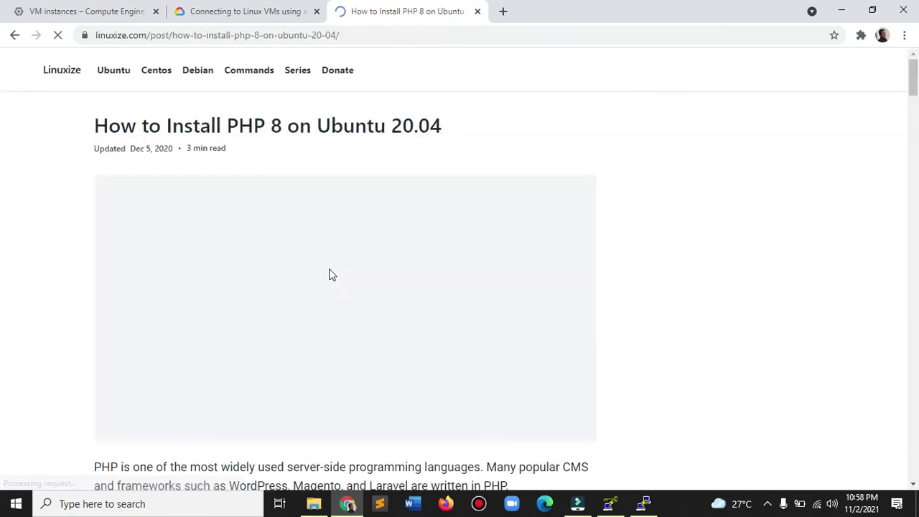
- Copy the command "sudo apt install software-properties-common" from the article and run it in the PuTTY terminal
scroll(346, 265, "down", 7)
scroll(351, 294, "down", 7)
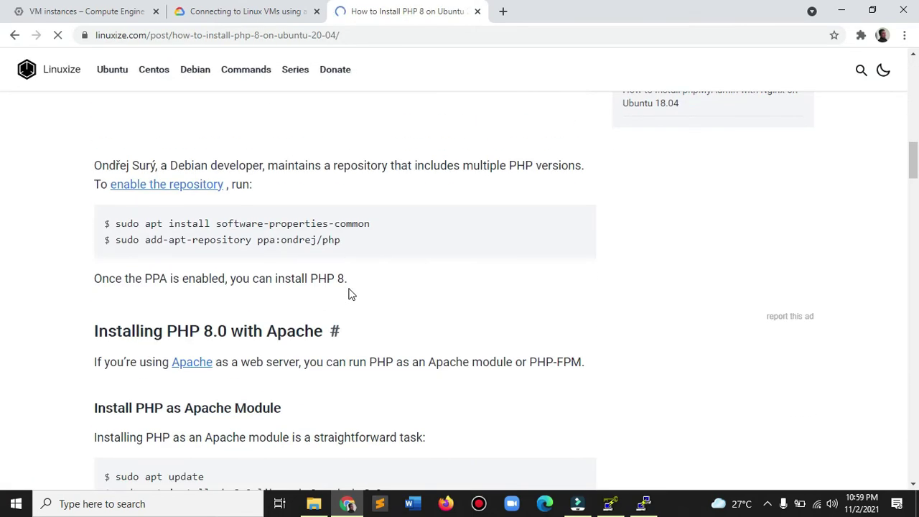
scroll(295, 280, "down", 3)
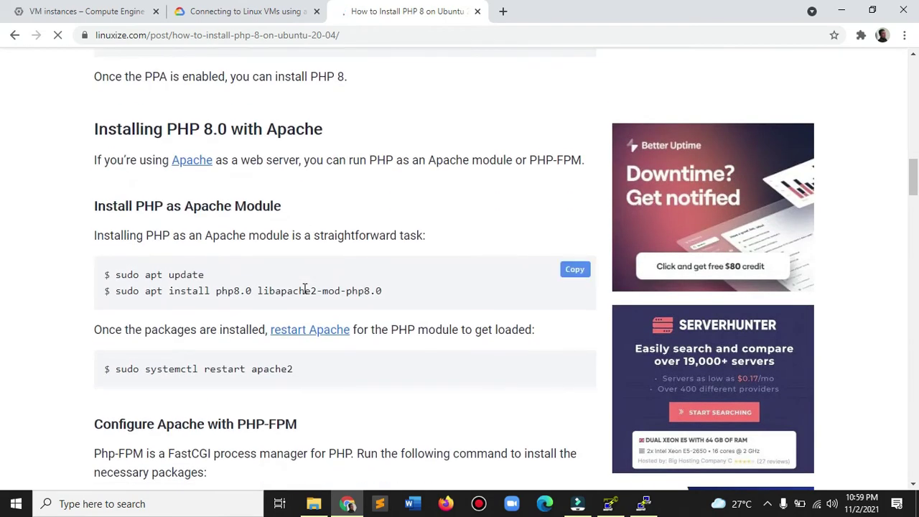
scroll(304, 288, "up", 3)
left_click_drag(369, 225, 116, 226)
right_click(117, 228)
left_click(130, 230)
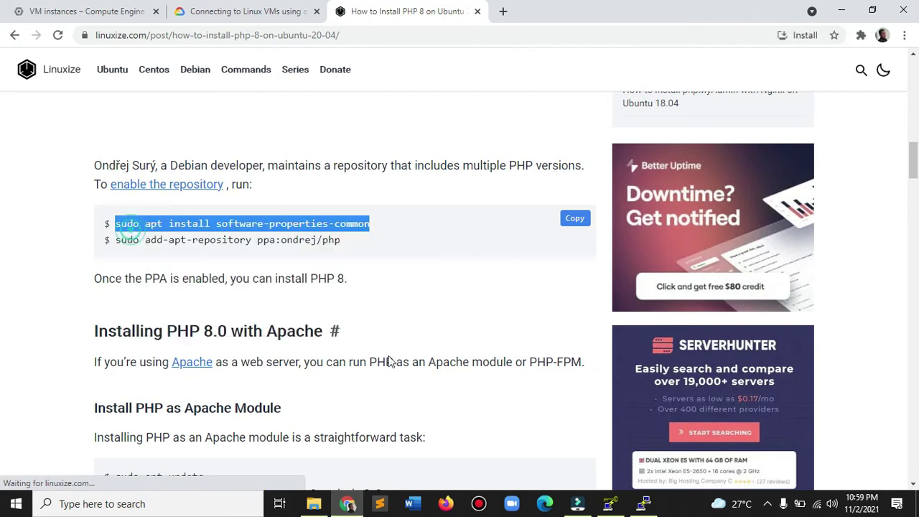
left_click(643, 503)
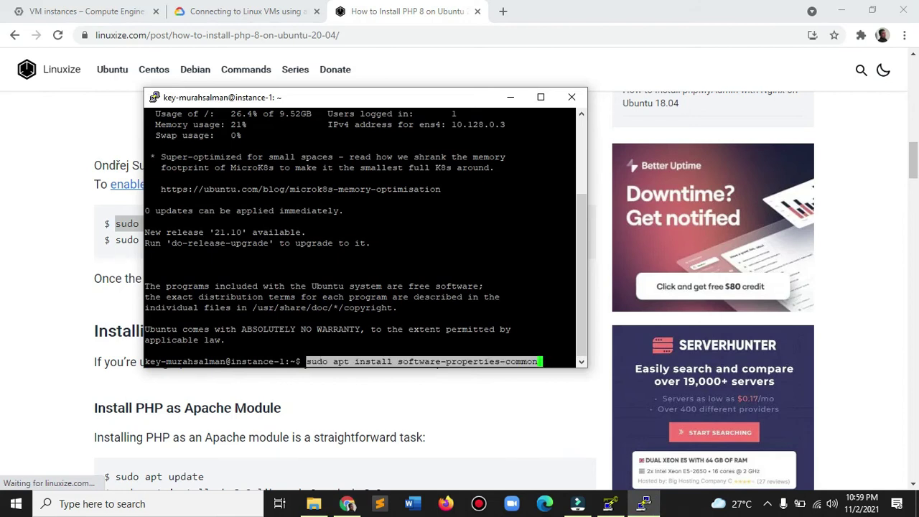
key("Return")
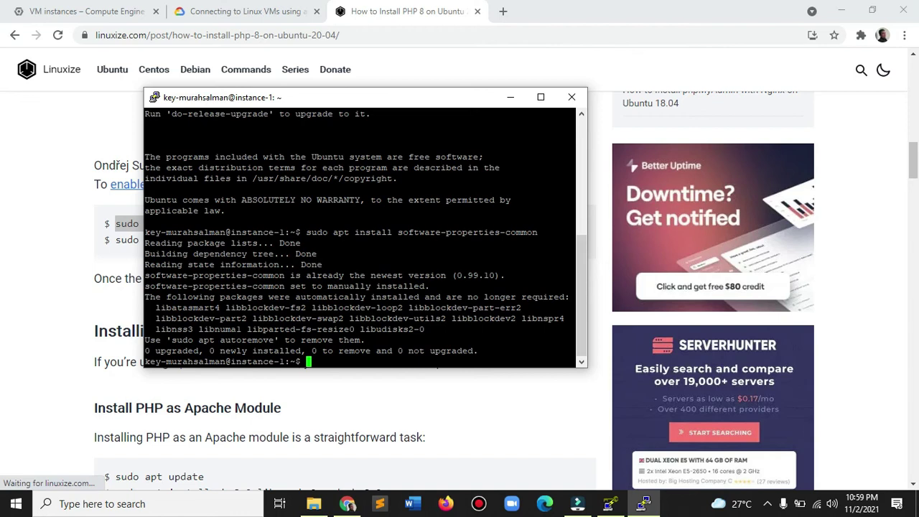
- Find FileZilla through the Windows search and launch it
left_click(138, 506)
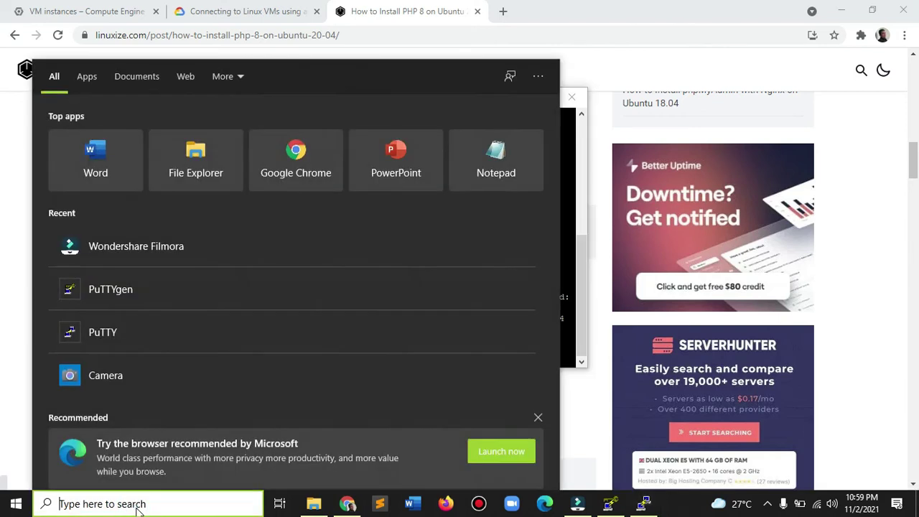
type("file")
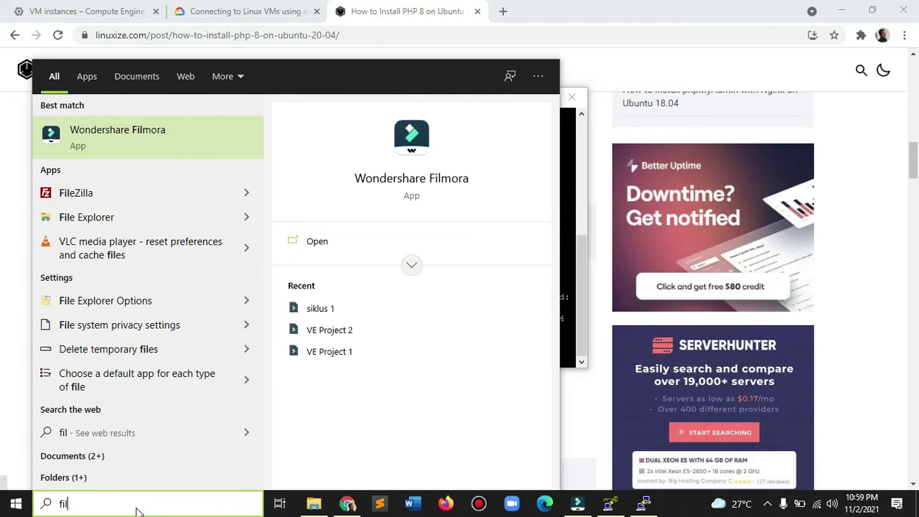
left_click(76, 173)
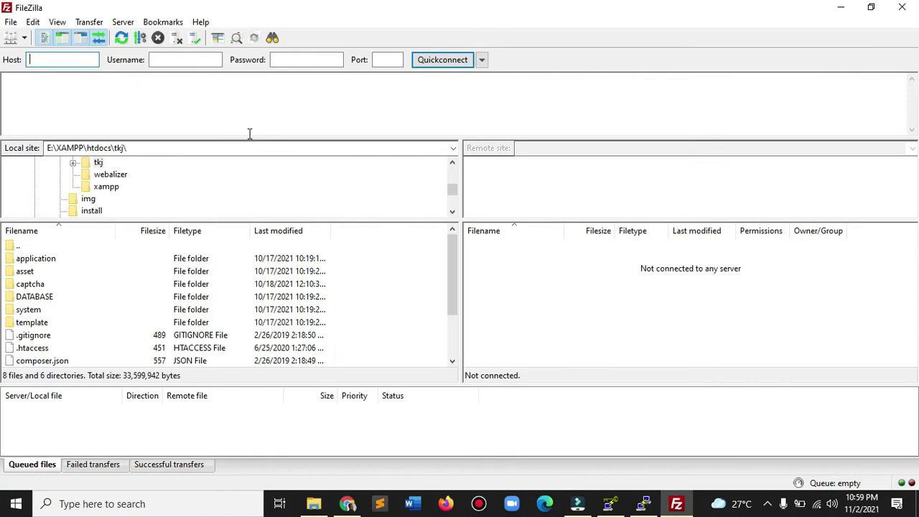
- Add the saved .ppk private key from the DATA (D:) drive to FileZilla's SFTP settings and save the settings
left_click(31, 22)
left_click(43, 70)
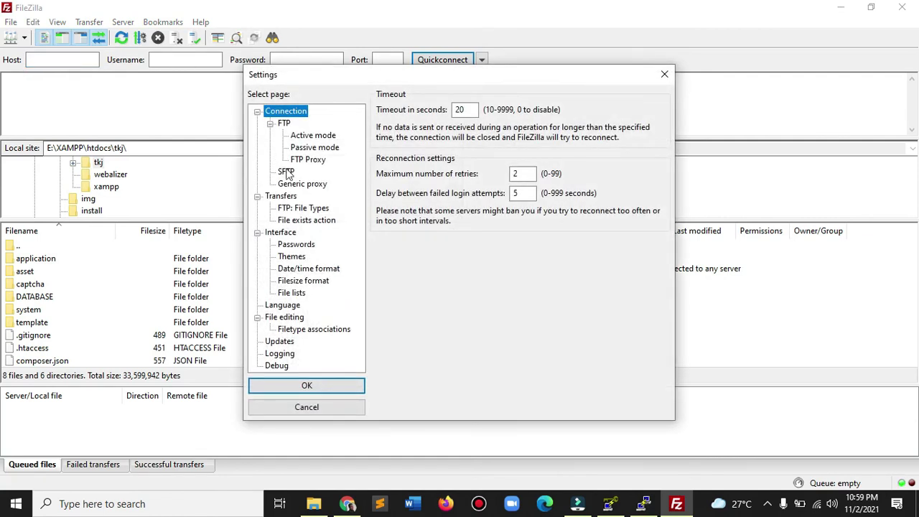
left_click(286, 172)
left_click(497, 343)
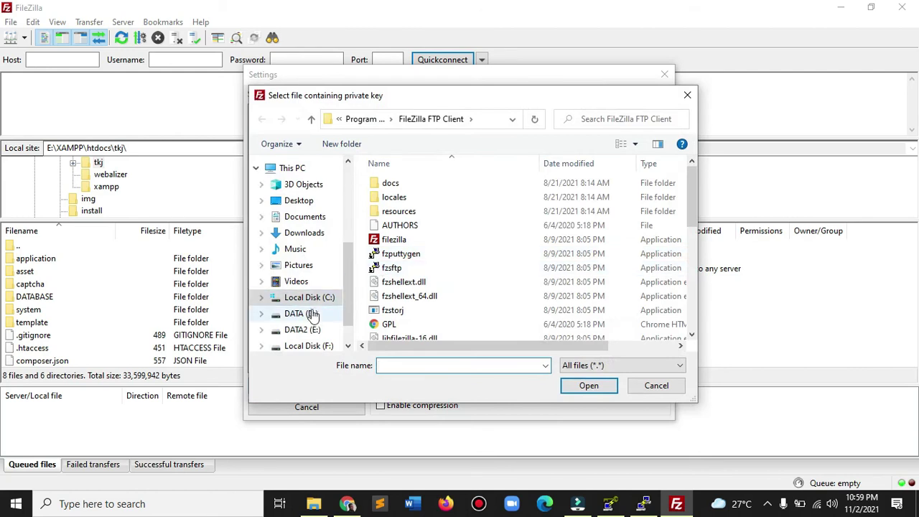
left_click(300, 314)
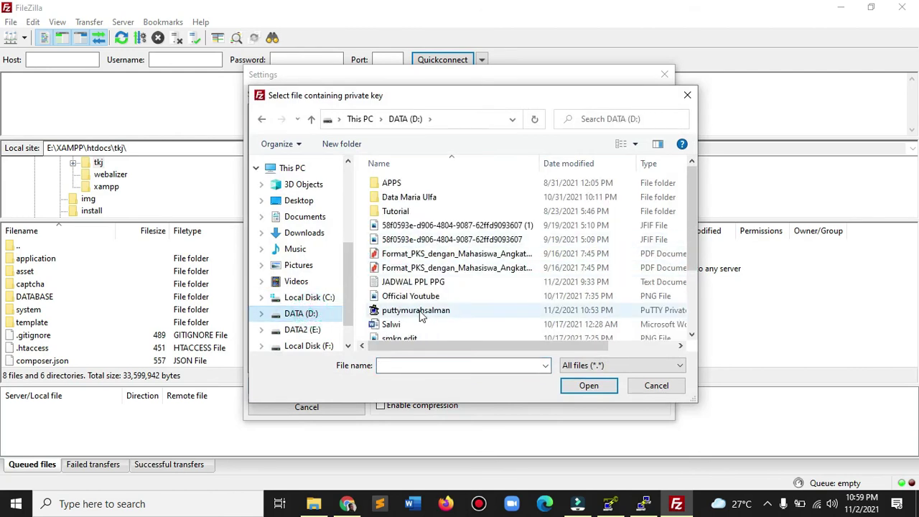
left_click(421, 310)
left_click(588, 386)
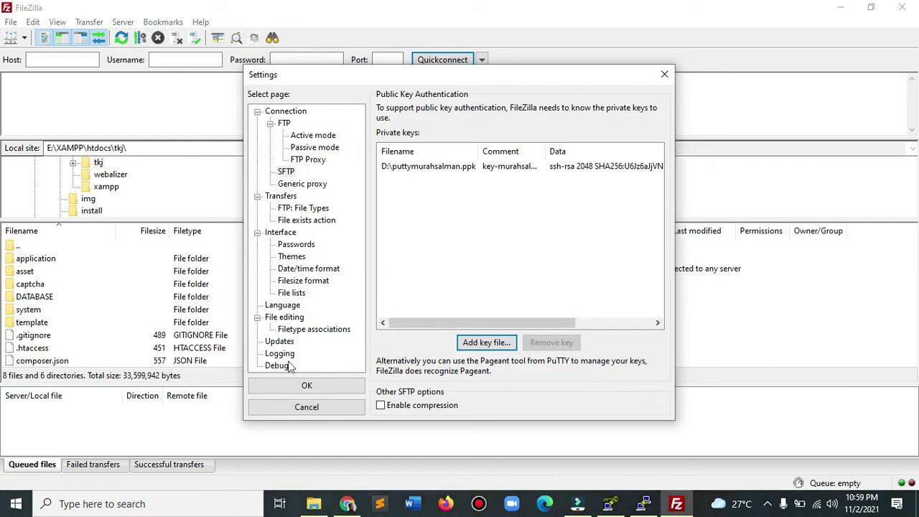
left_click(305, 385)
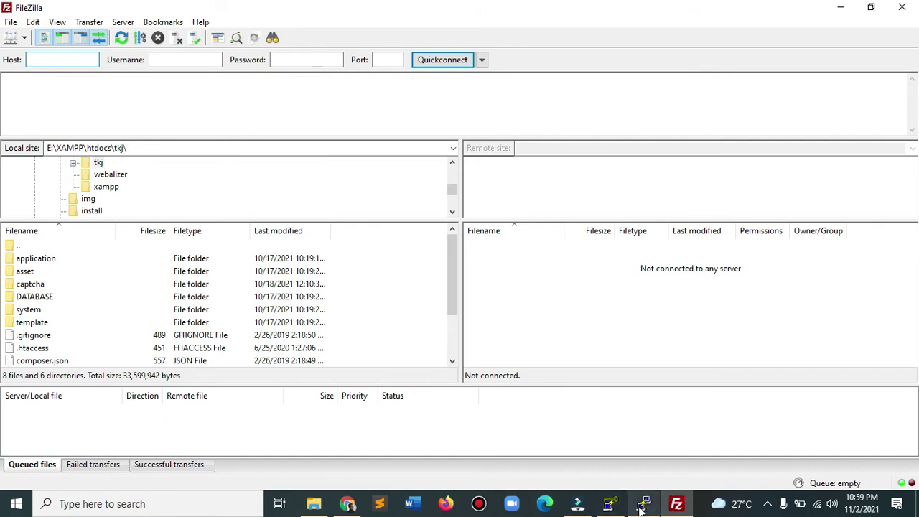
- Copy instance-1's external IP 34.68.143.208 from the VM instances page and enter it as the host in FileZilla
left_click(347, 503)
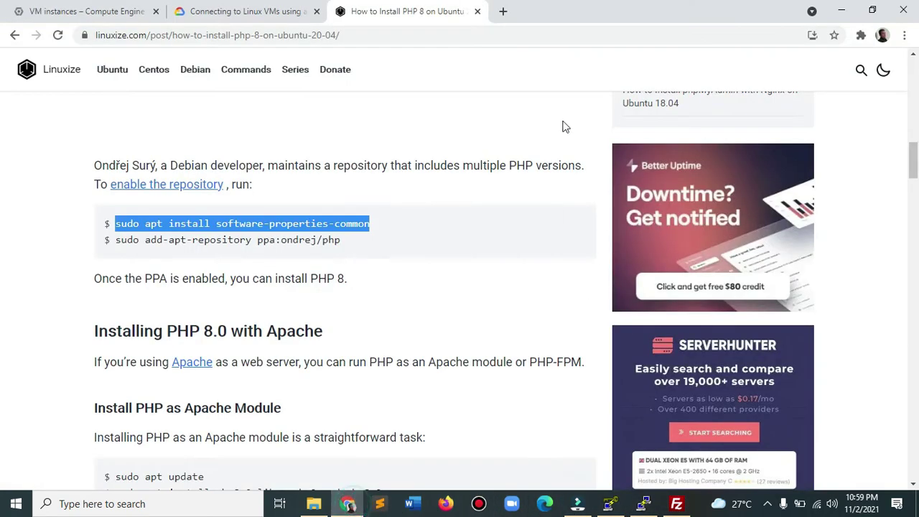
left_click(147, 11)
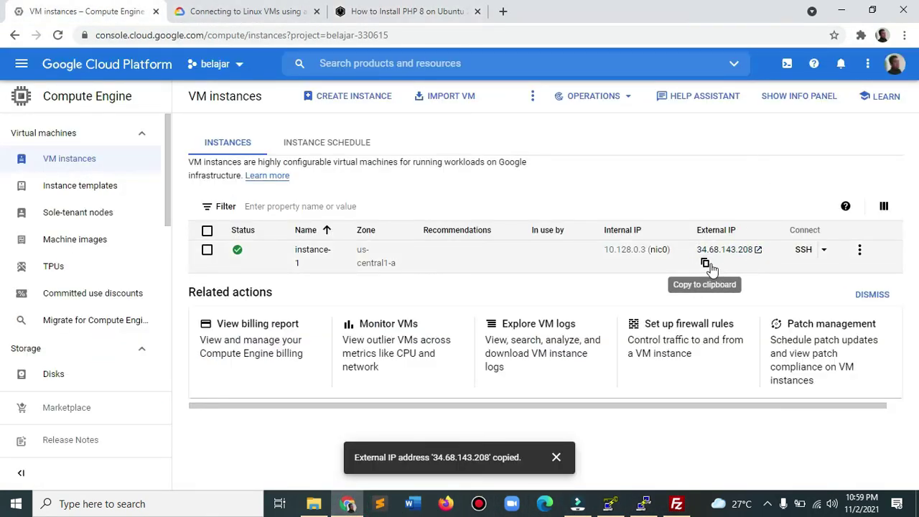
left_click(676, 503)
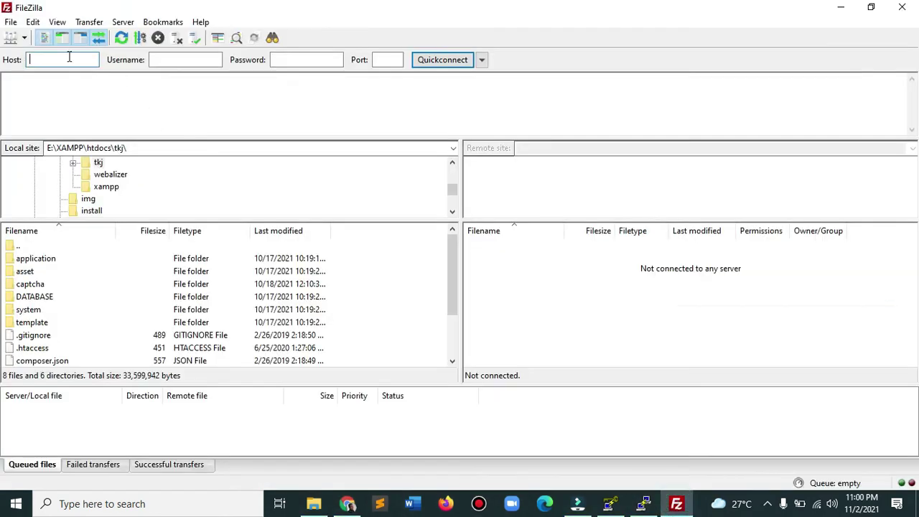
right_click(40, 59)
left_click(86, 117)
- Copy the key comment from PuTTY Key Generator and enter it as the username in FileZilla
left_click(156, 59)
left_click(643, 503)
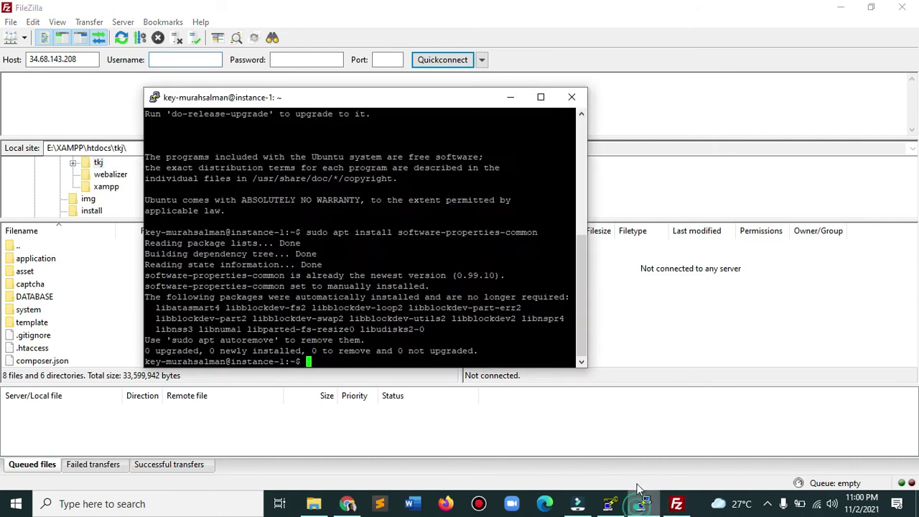
left_click(609, 503)
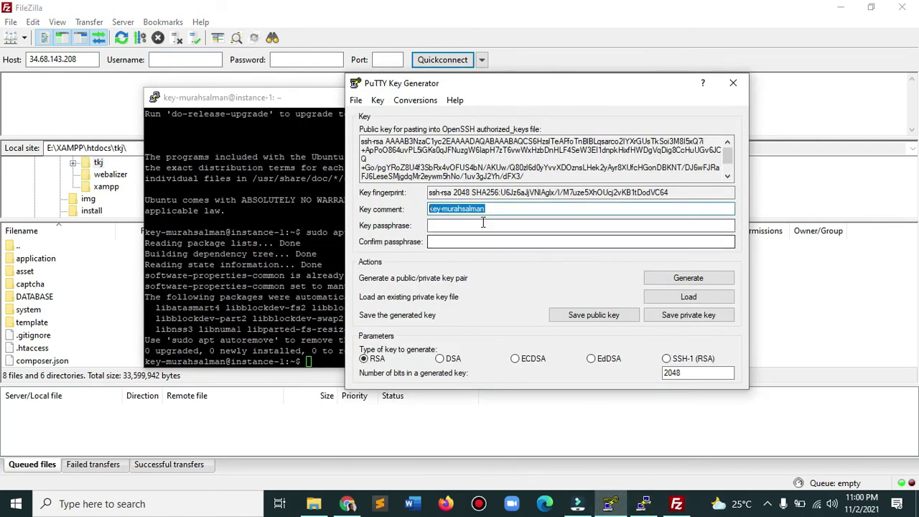
right_click(467, 209)
left_click(495, 250)
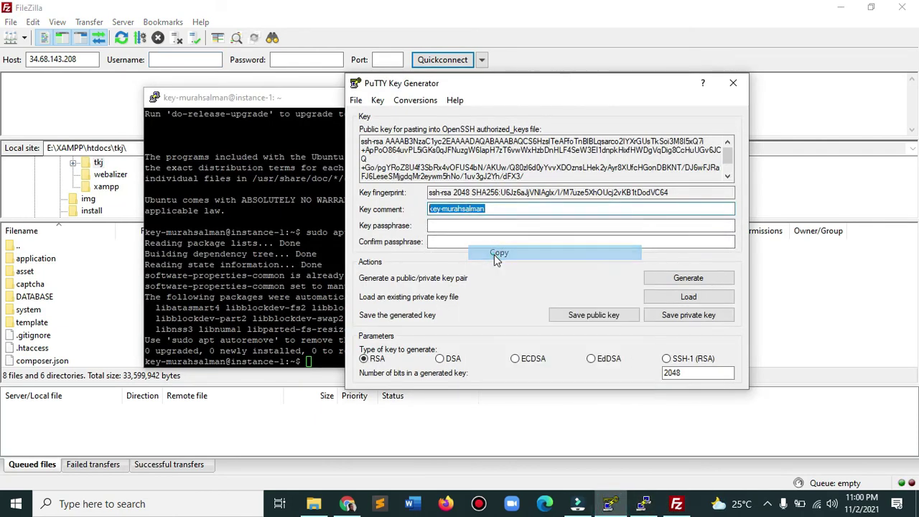
left_click(194, 59)
right_click(191, 58)
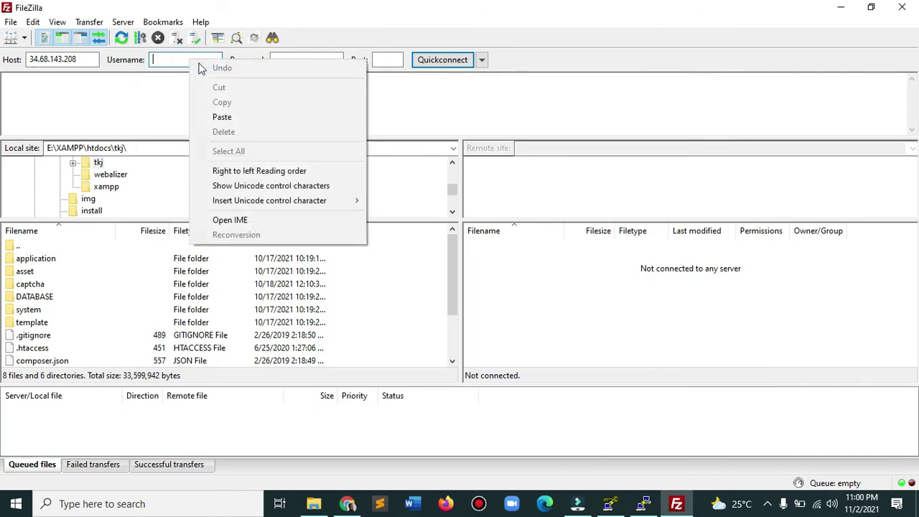
left_click(234, 119)
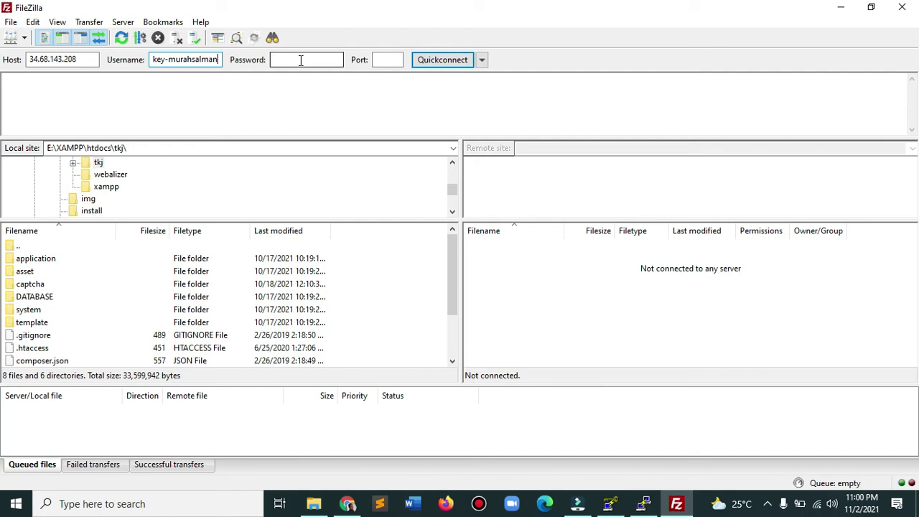
- Connect FileZilla to the server on port 22 and dismiss the update notice
left_click(384, 60)
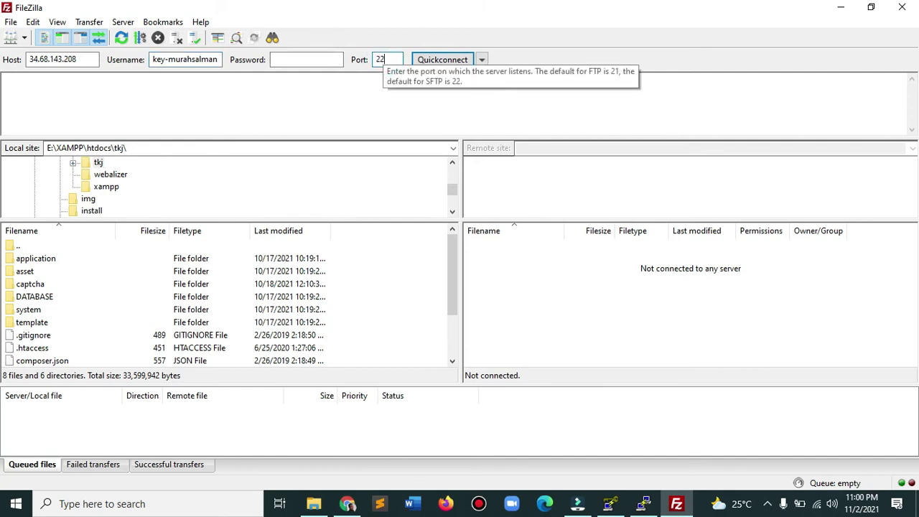
left_click(439, 63)
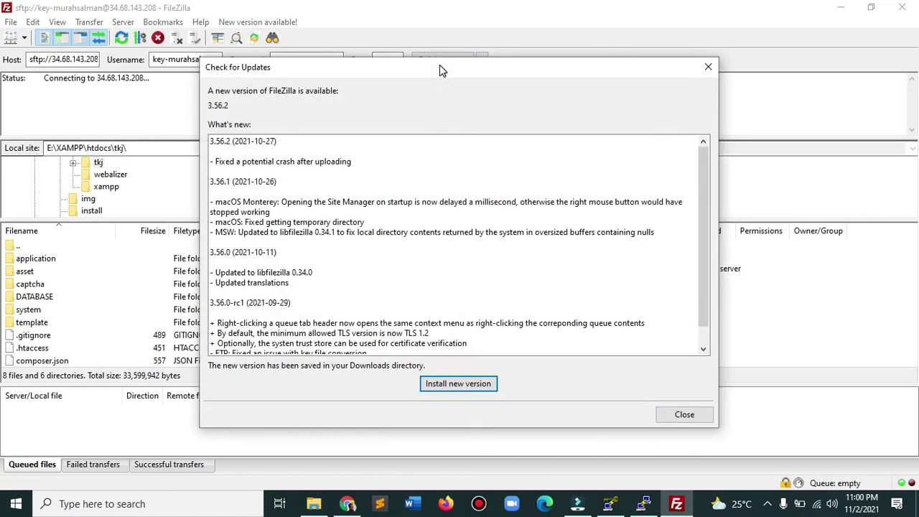
left_click(661, 418)
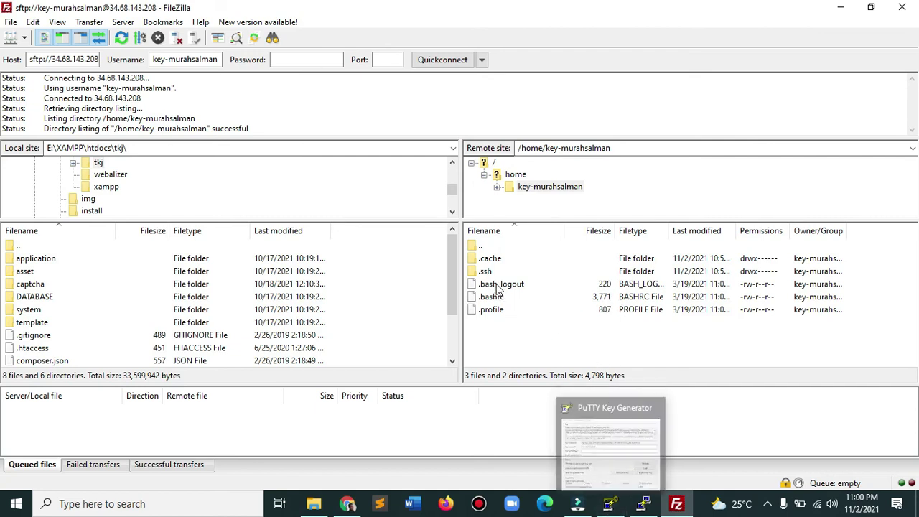
- Browse the local site to the D: (DATA) drive and upload "smkn edit.png" to the remote home directory
left_click_drag(449, 278, 452, 248)
scroll(123, 189, "up", 15)
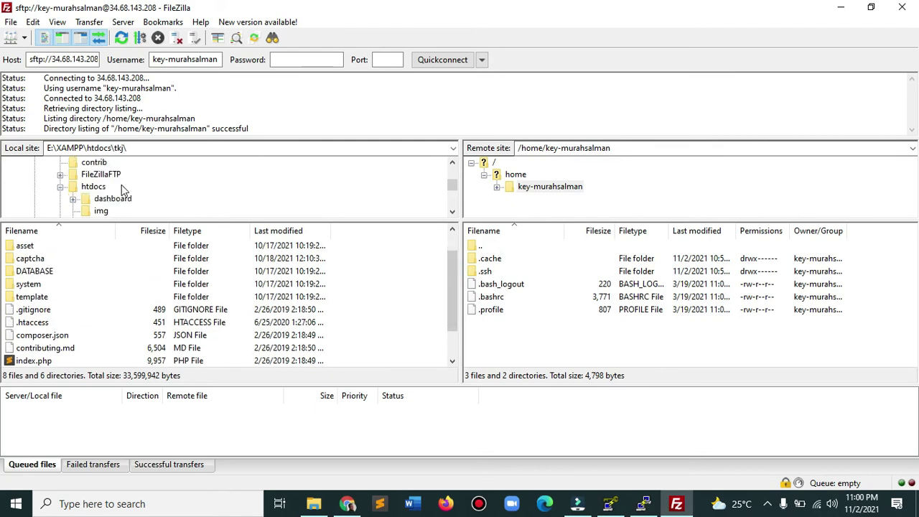
left_click(34, 163)
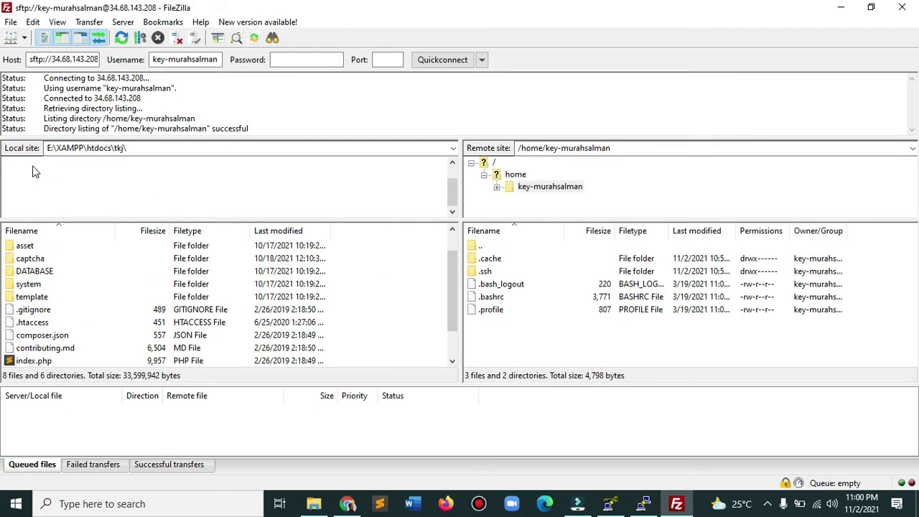
left_click(81, 189)
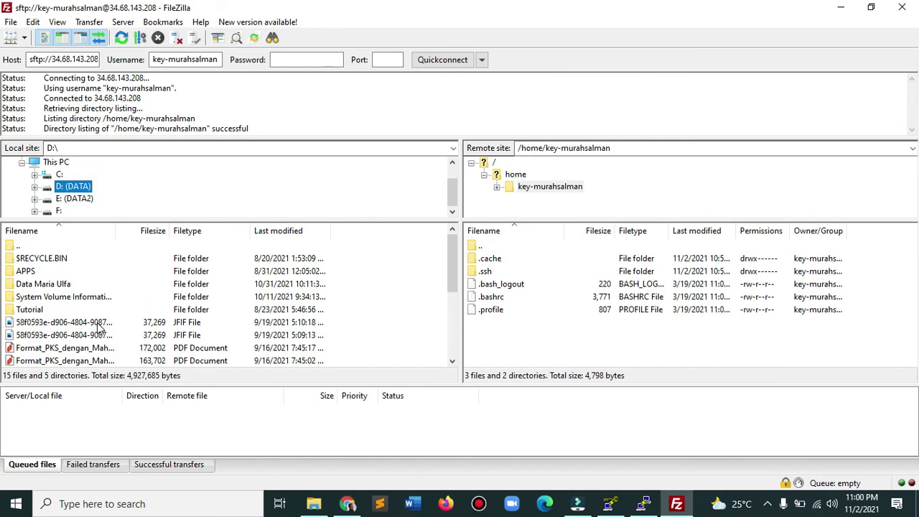
scroll(99, 326, "down", 2)
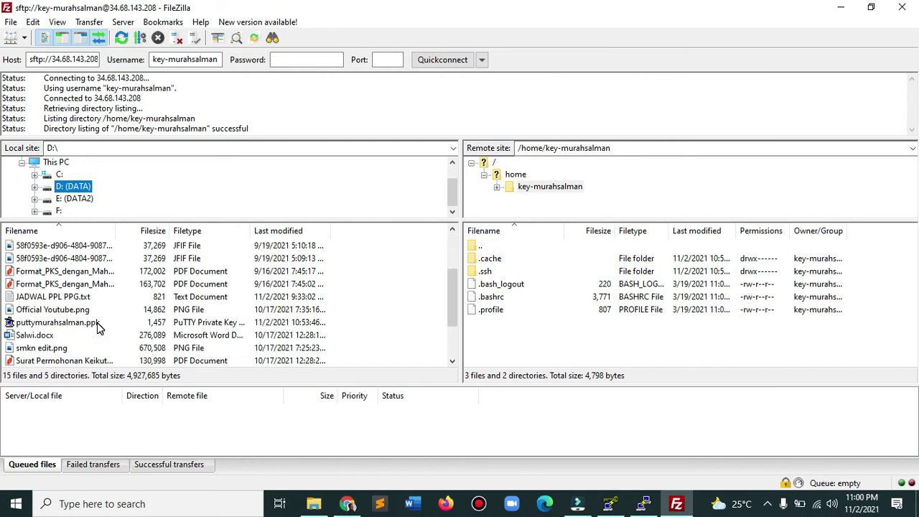
left_click_drag(56, 351, 505, 334)
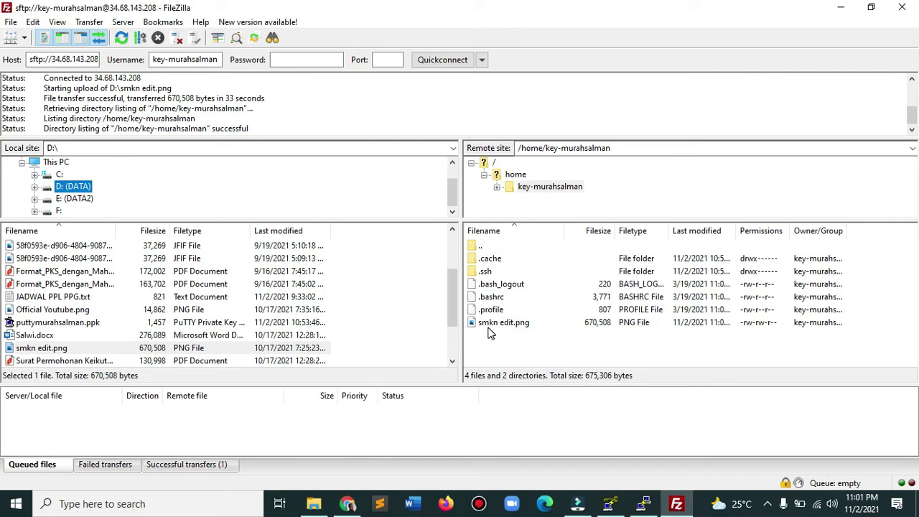
- List the remote home directory with "ls" in the PuTTY terminal to check the upload
left_click(643, 504)
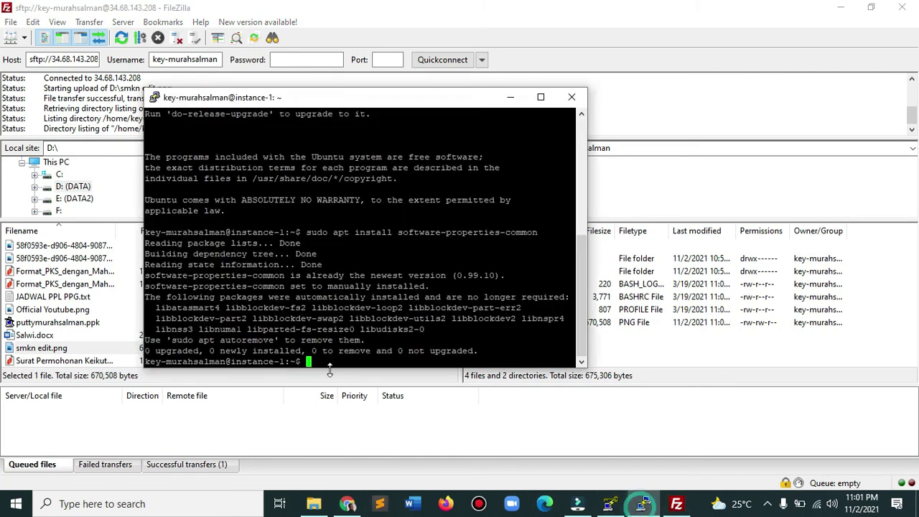
type("ls")
key("Return")
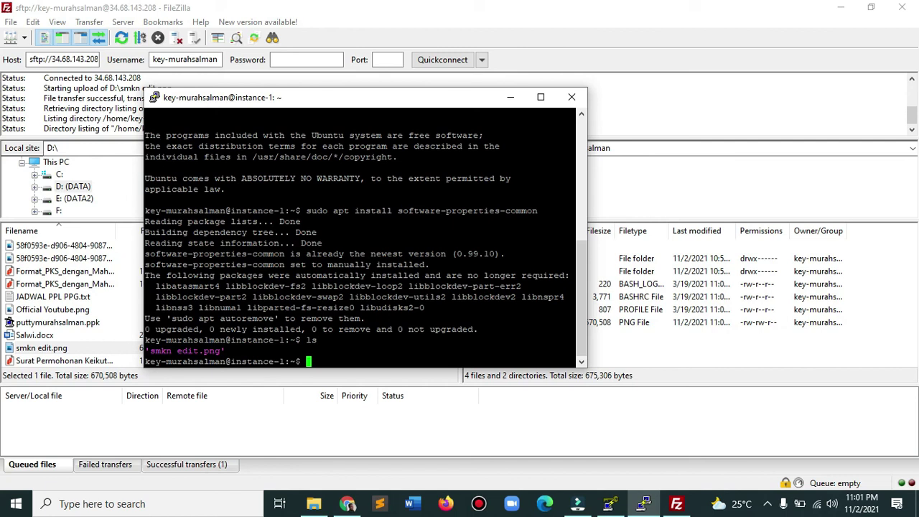
- Switch to Chrome and start a browser SSH connection to instance-1 from the VM instances page
left_click(347, 503)
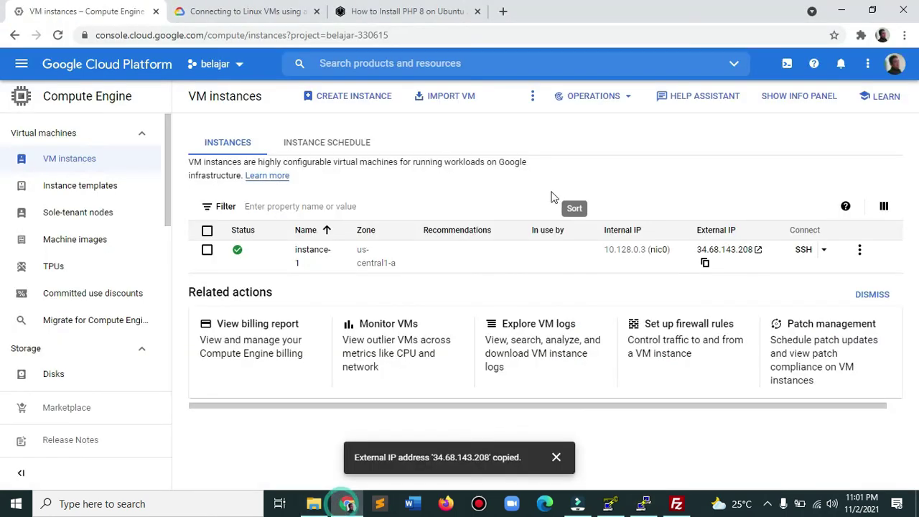
left_click(804, 249)
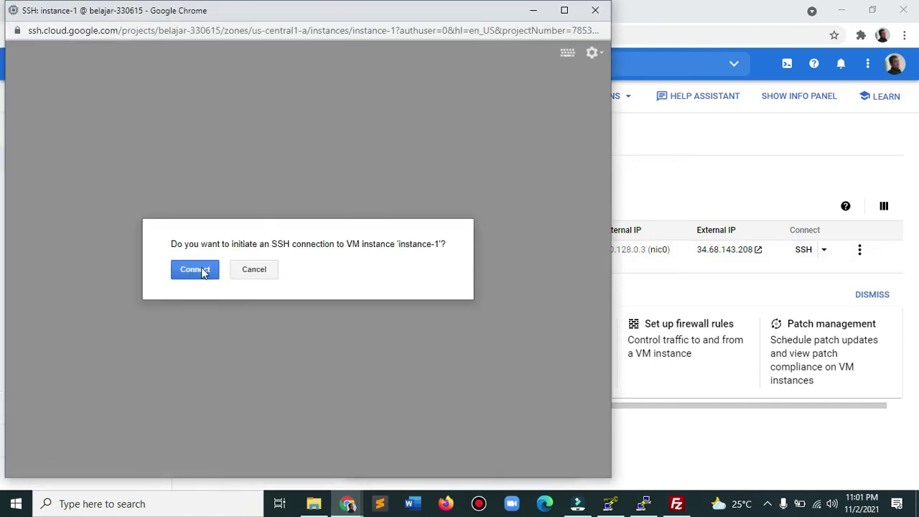
left_click(199, 267)
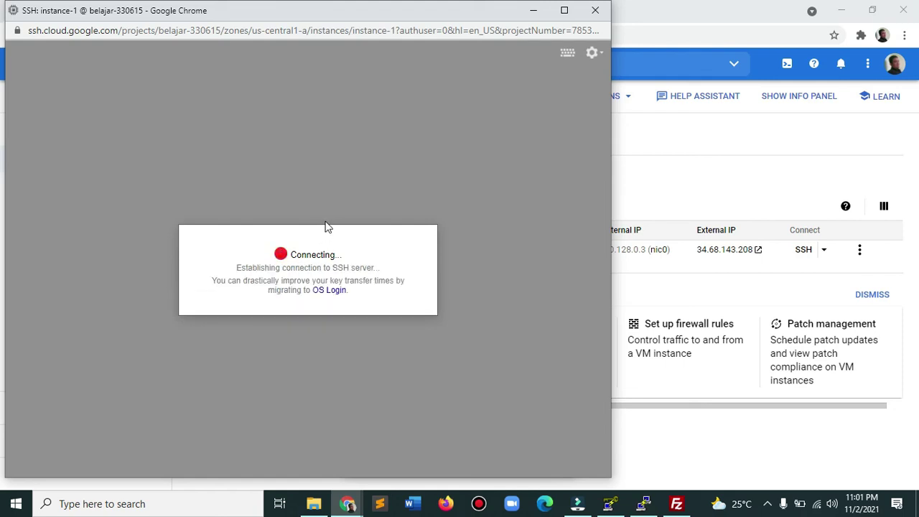
mouse_move(644, 507)
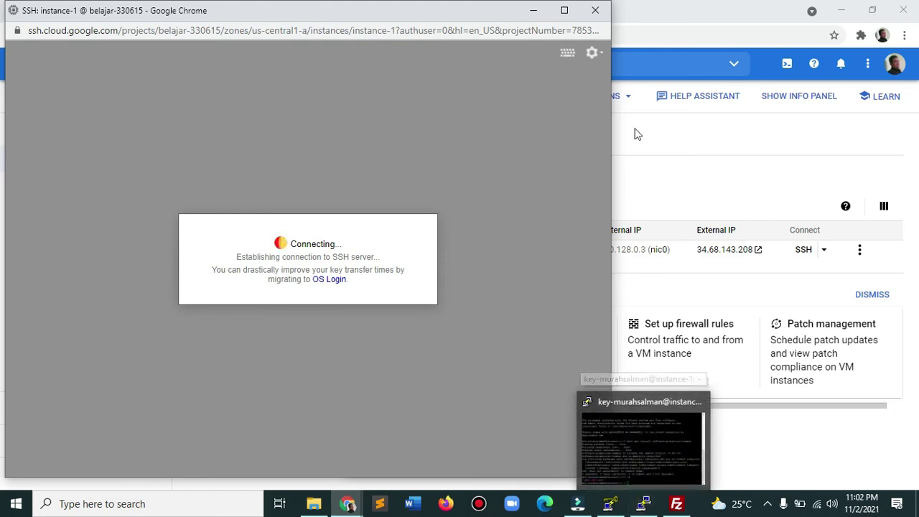
left_click(649, 25)
- Copy the command "sudo apt update" from the Linuxize article's section on installing PHP as an Apache module
left_click(428, 14)
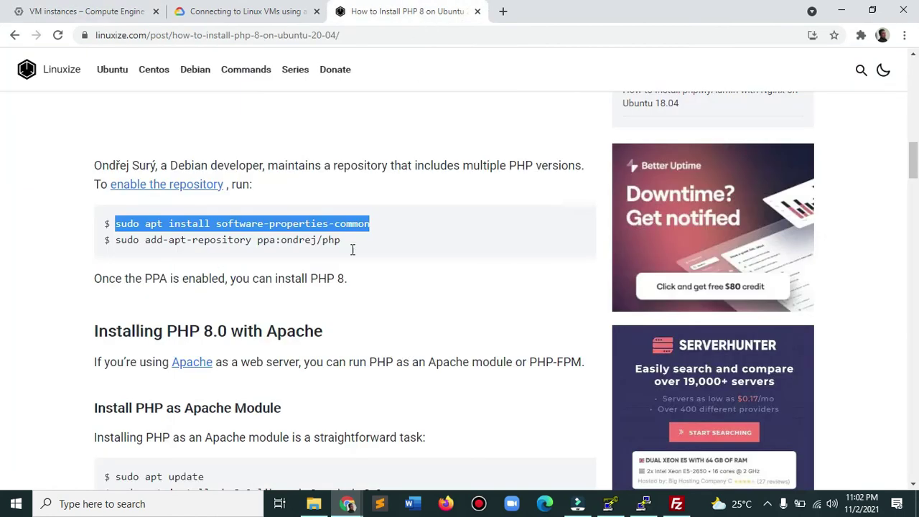
mouse_move(339, 223)
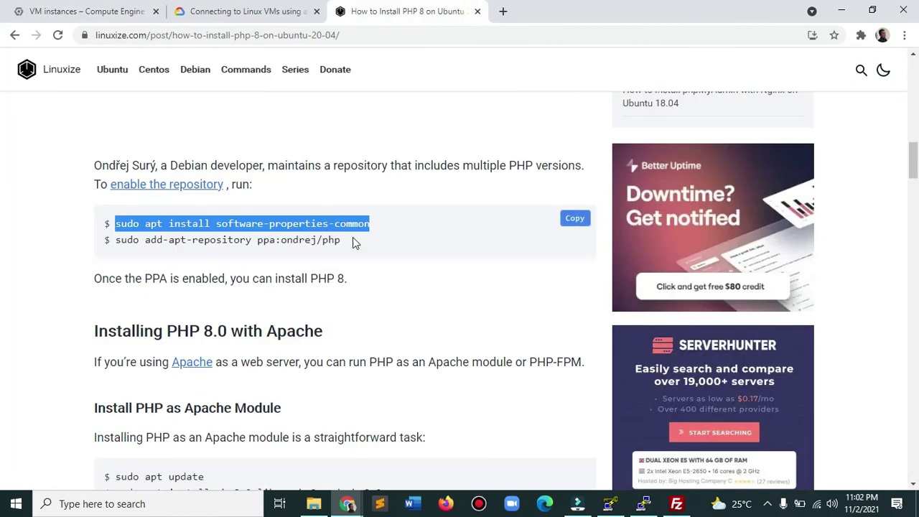
scroll(414, 312, "down", 5)
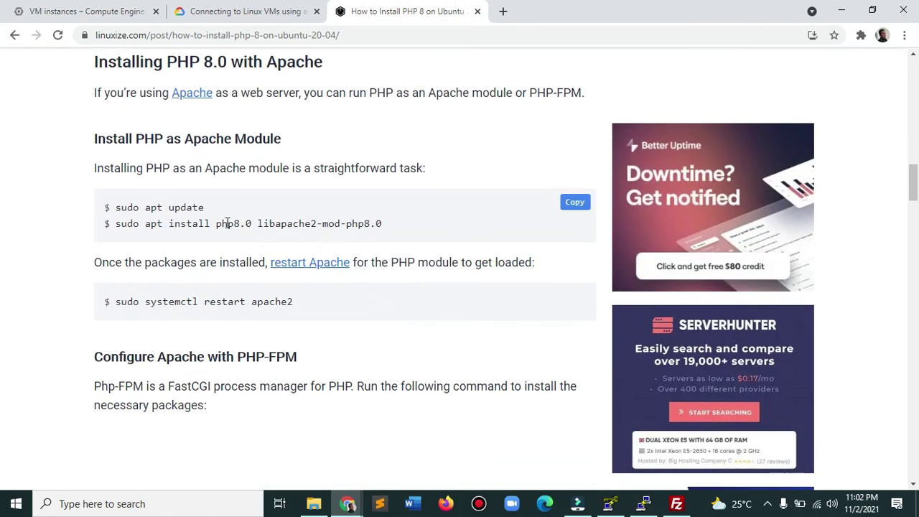
left_click_drag(207, 210, 120, 209)
right_click(117, 209)
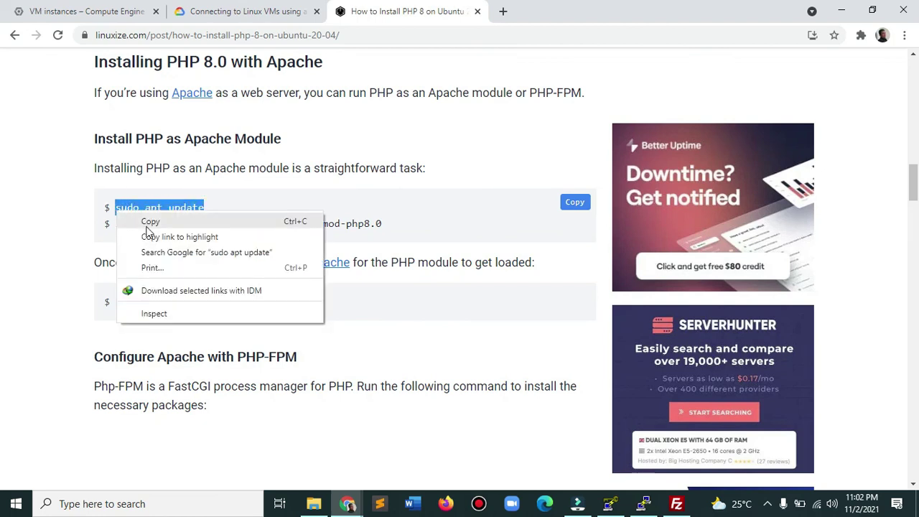
left_click(148, 222)
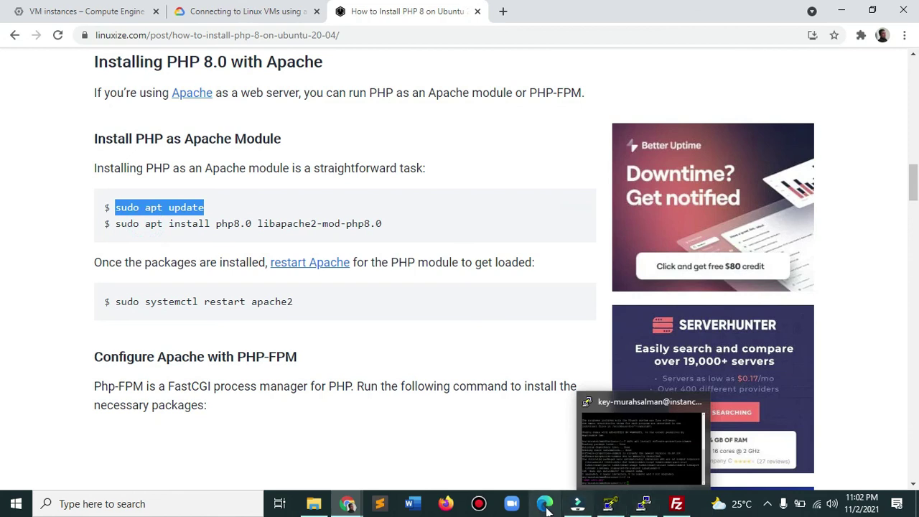
- Paste "sudo apt update" into the browser SSH terminal of instance-1 and run it
left_click(347, 503)
left_click(395, 446)
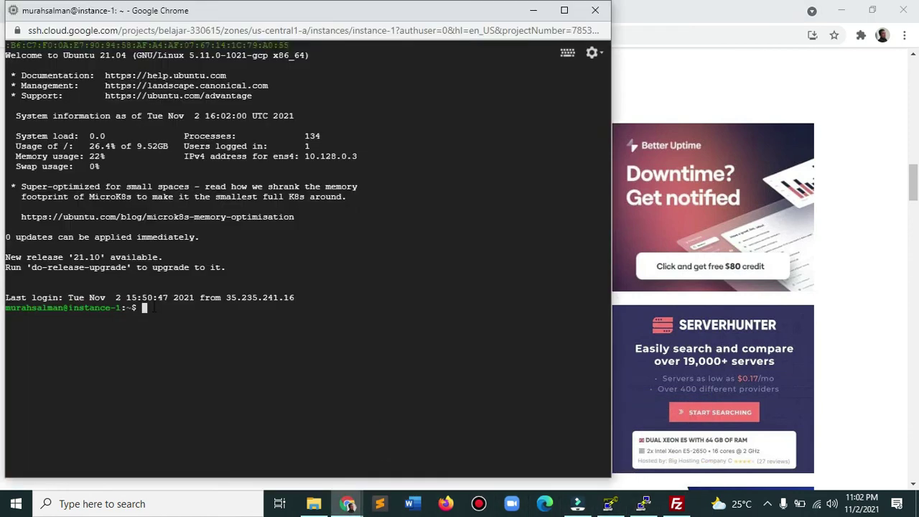
right_click(167, 308)
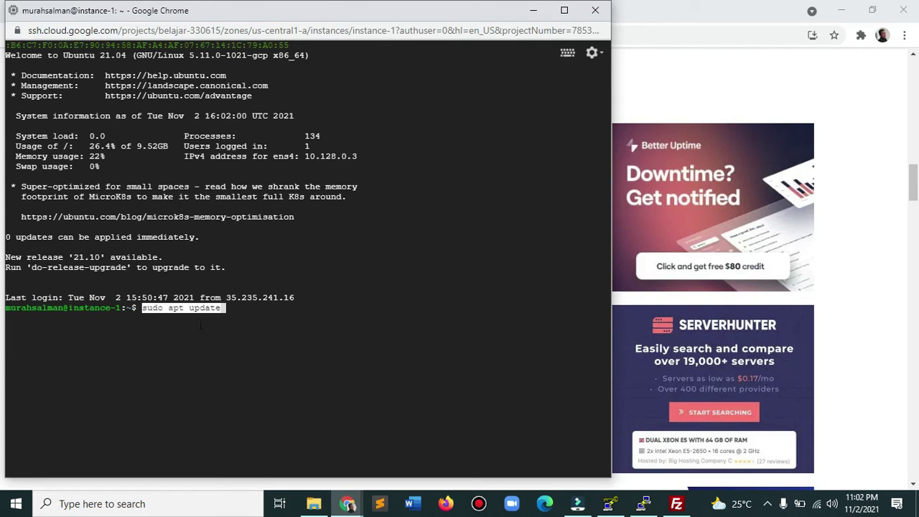
left_click(237, 308)
left_click(237, 309)
left_click(241, 308)
left_click_drag(190, 12, 247, 14)
left_click(287, 309)
key("Return")
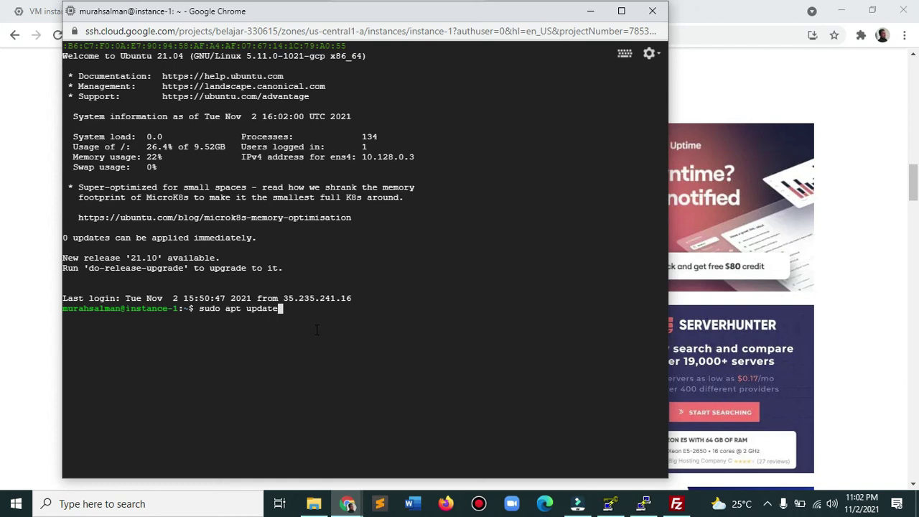
key("Return")
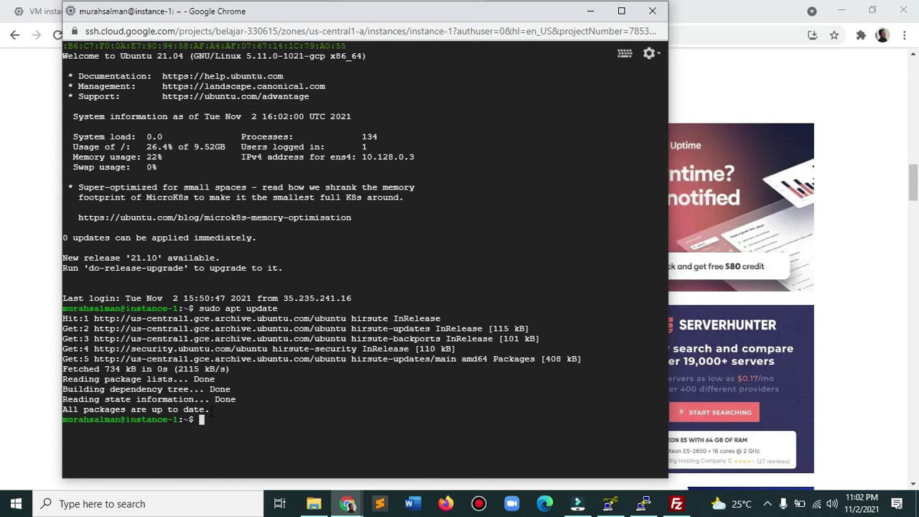
- List the home directory with "ls" in the browser SSH terminal and highlight the username in the prompt
type("ls")
key("Return")
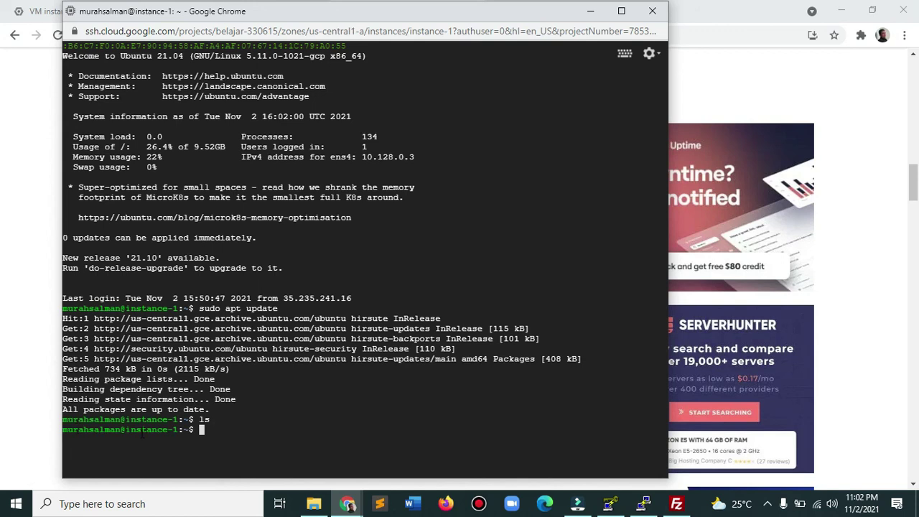
left_click_drag(121, 429, 69, 430)
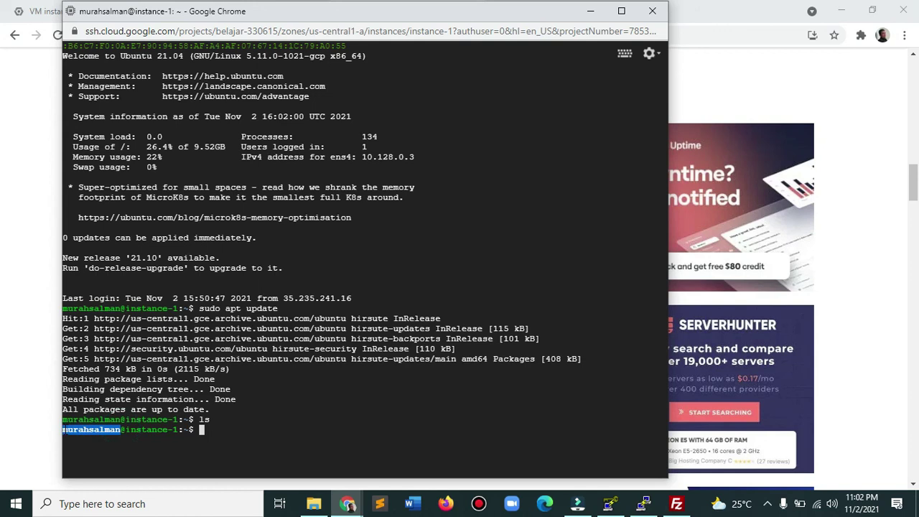
- Open the project's SSH keys in the Compute Engine metadata settings and close PuTTY Key Generator
left_click(844, 93)
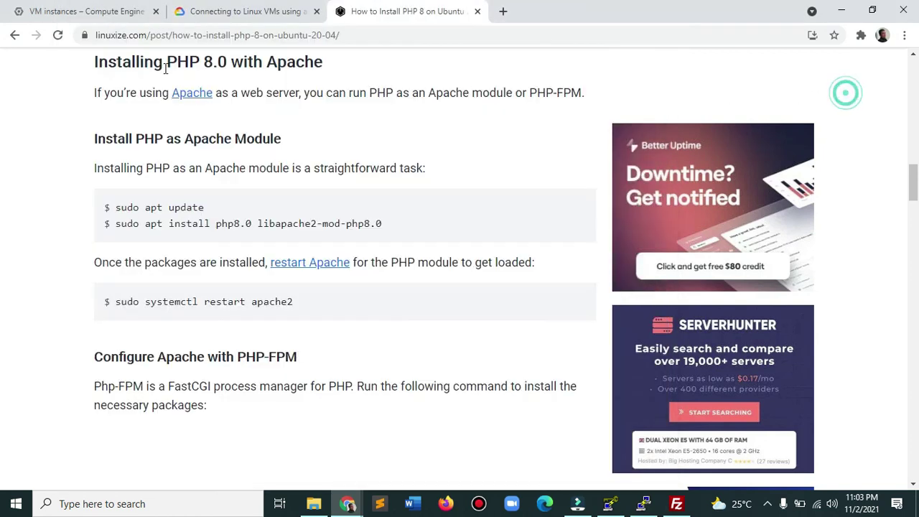
left_click(39, 13)
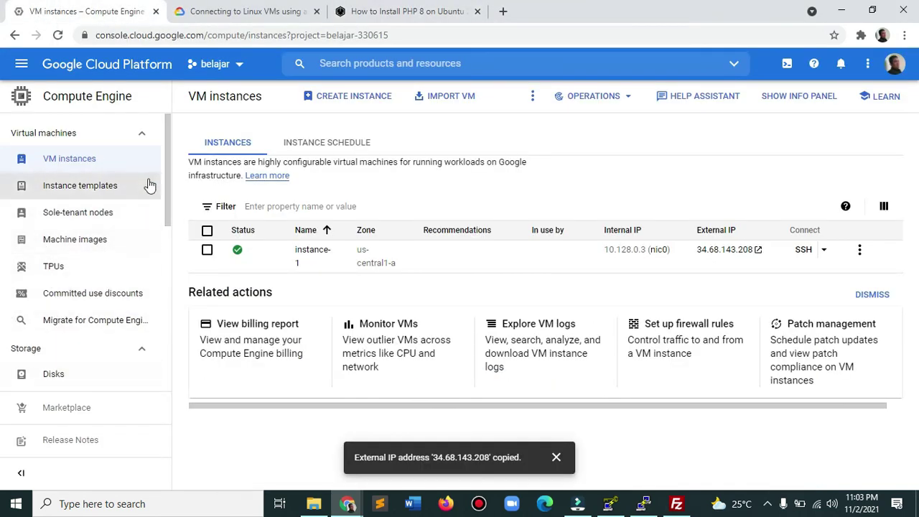
left_click_drag(165, 199, 164, 317)
left_click(90, 323)
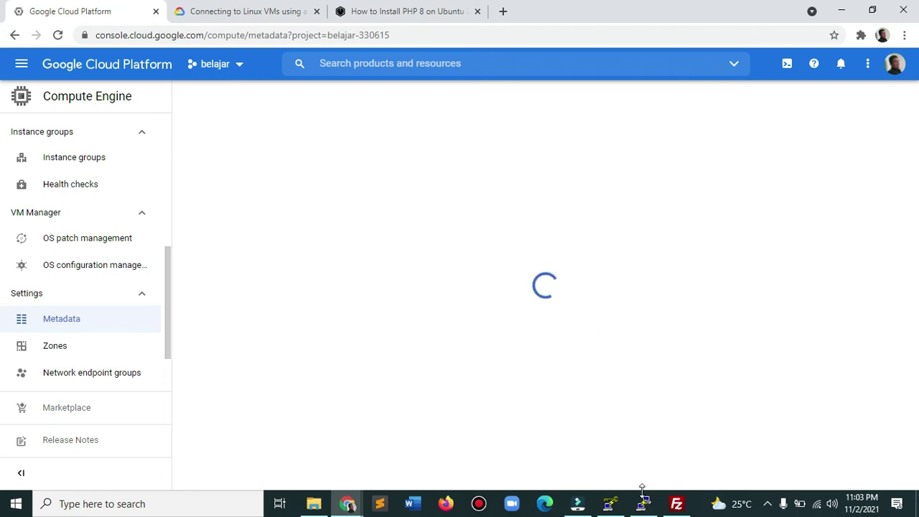
mouse_move(616, 508)
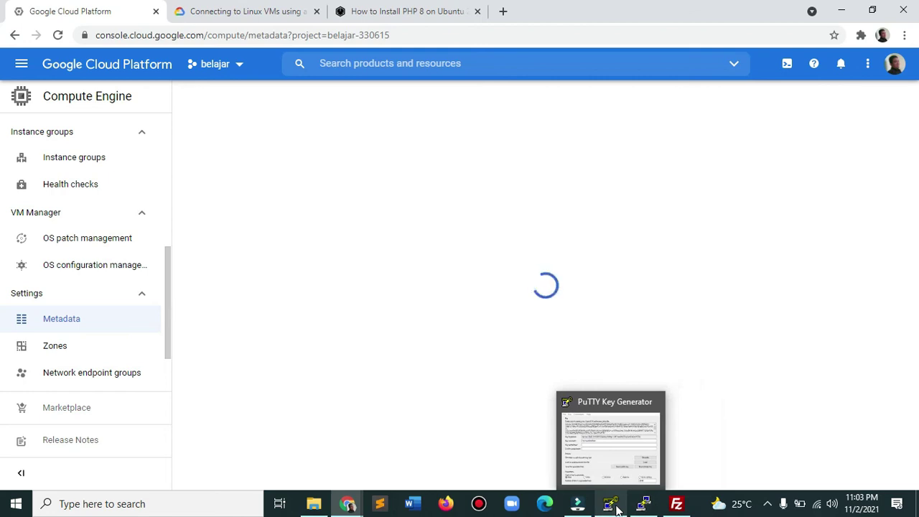
left_click(615, 507)
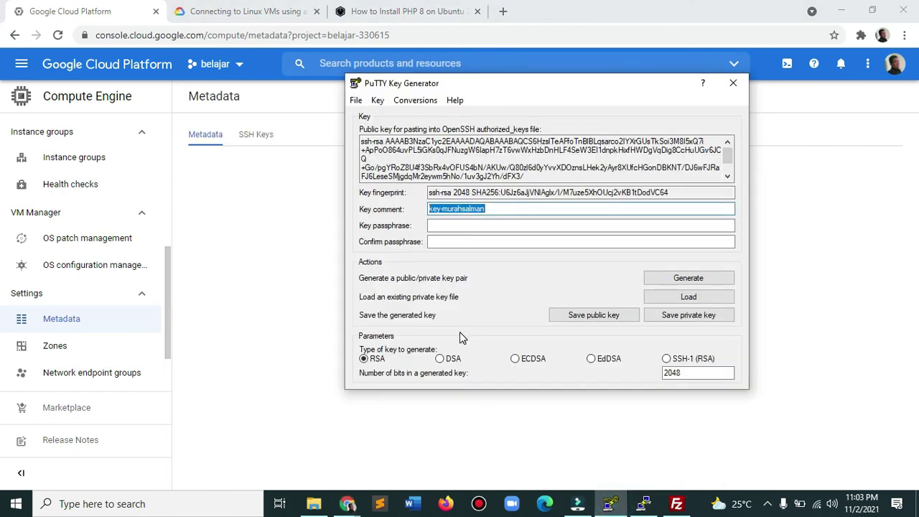
left_click(733, 84)
left_click(253, 136)
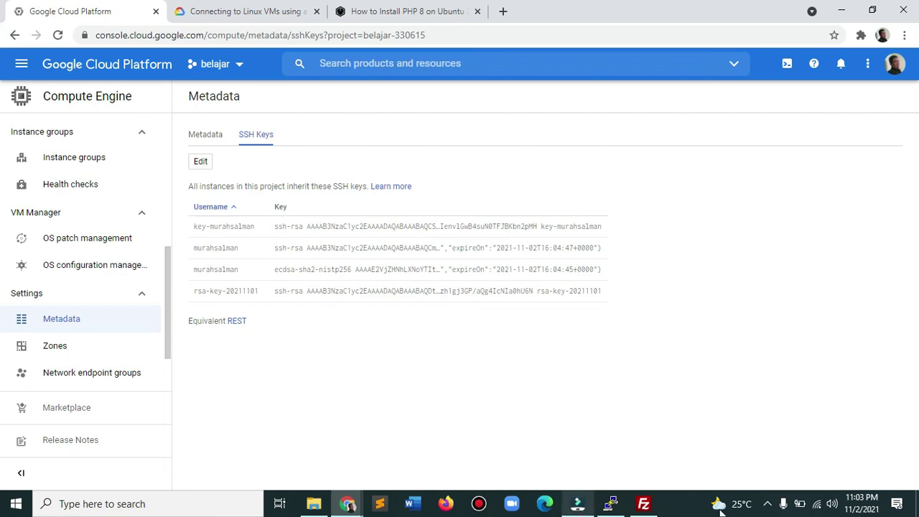
left_click(766, 503)
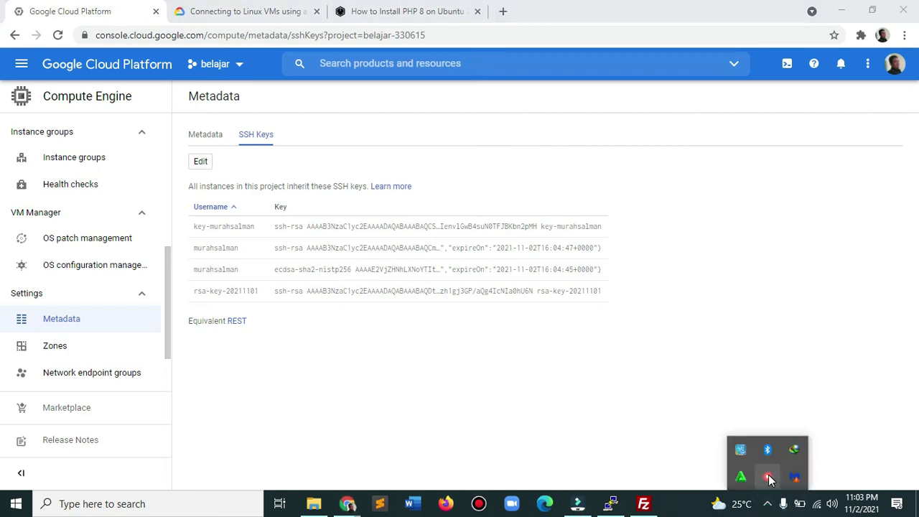